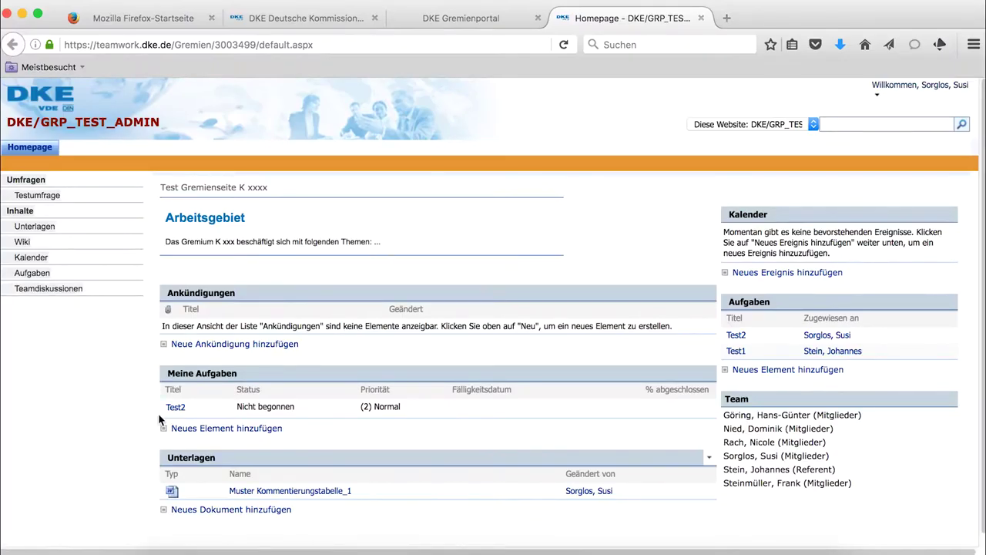
Open the Unterlagen library and check out the document Muster Kommentierungstabelle_1.
click(191, 457)
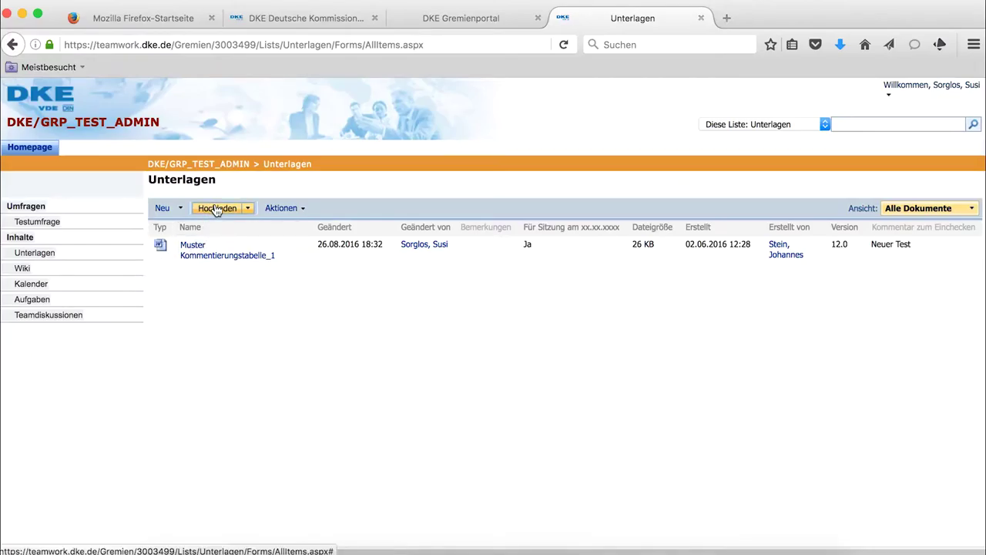
mouse_move(213, 253)
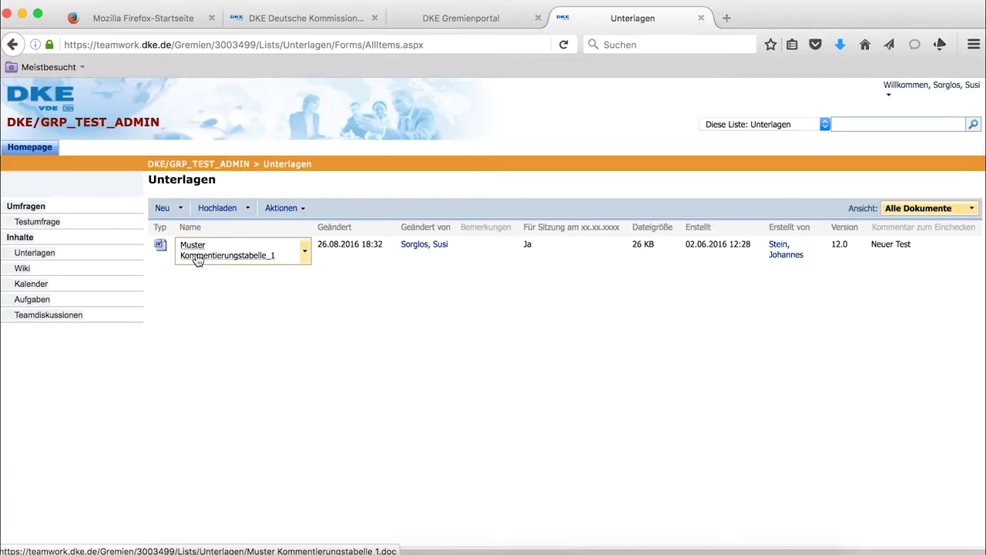
click(305, 254)
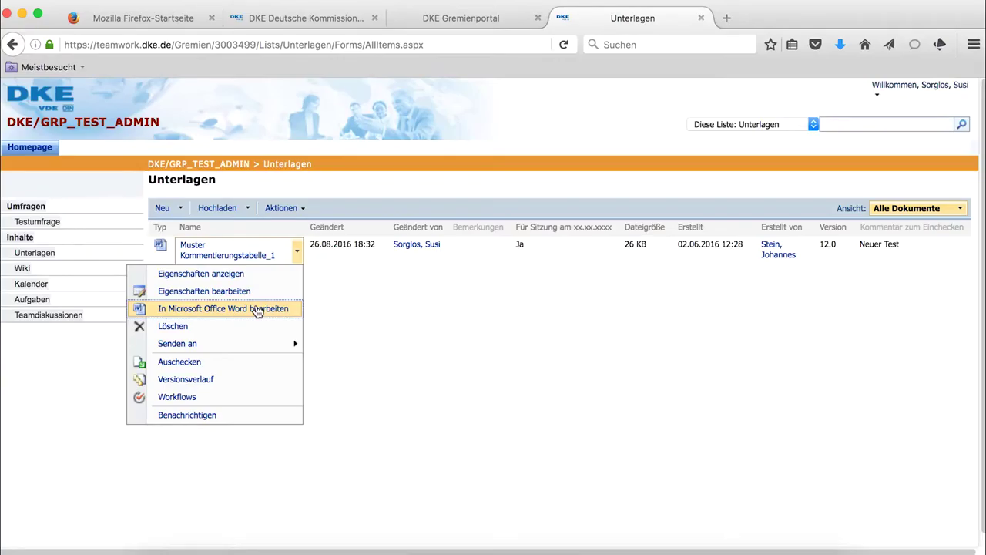
click(191, 366)
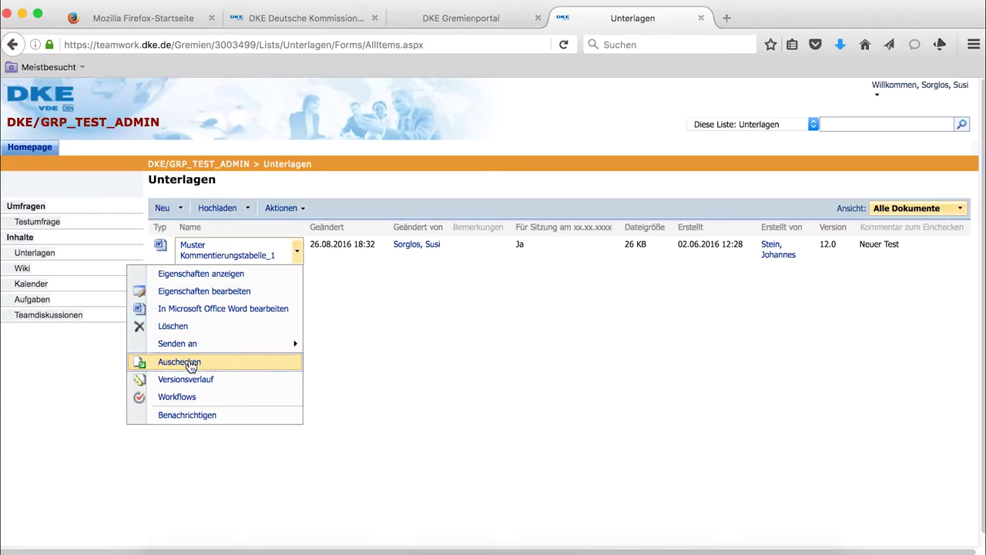
click(191, 366)
click(173, 362)
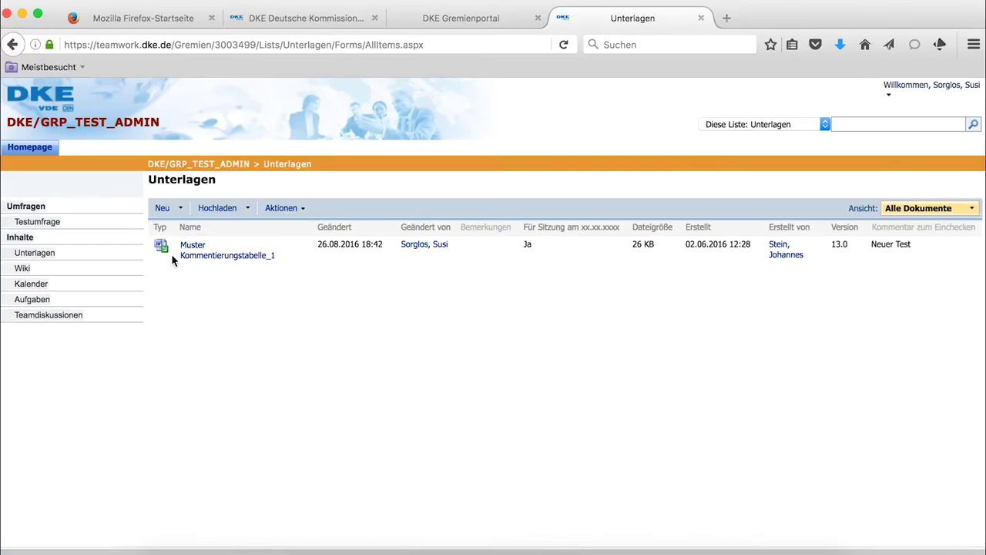
mouse_move(165, 253)
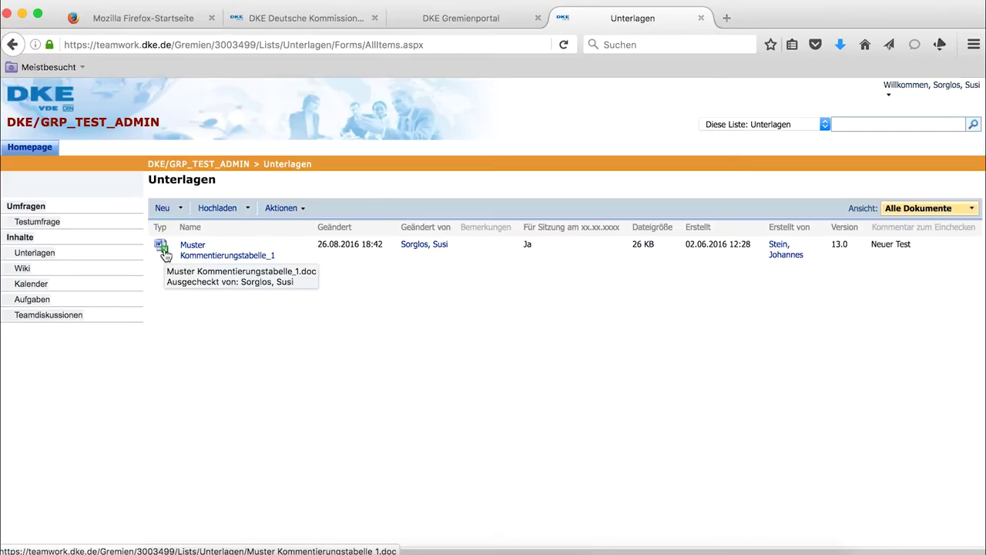
View the version history of Muster Kommentierungstabelle_1 and return to the Unterlagen list.
click(306, 257)
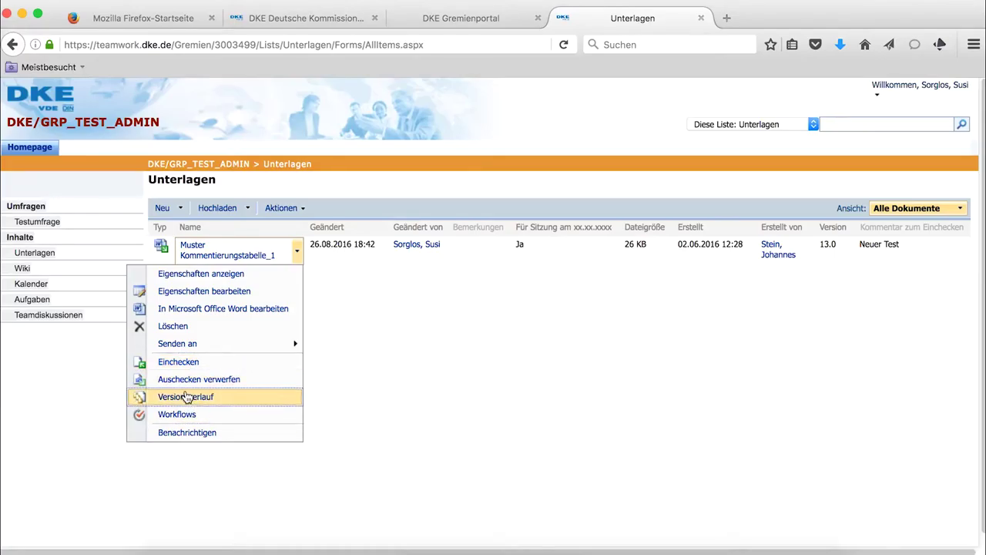
click(185, 398)
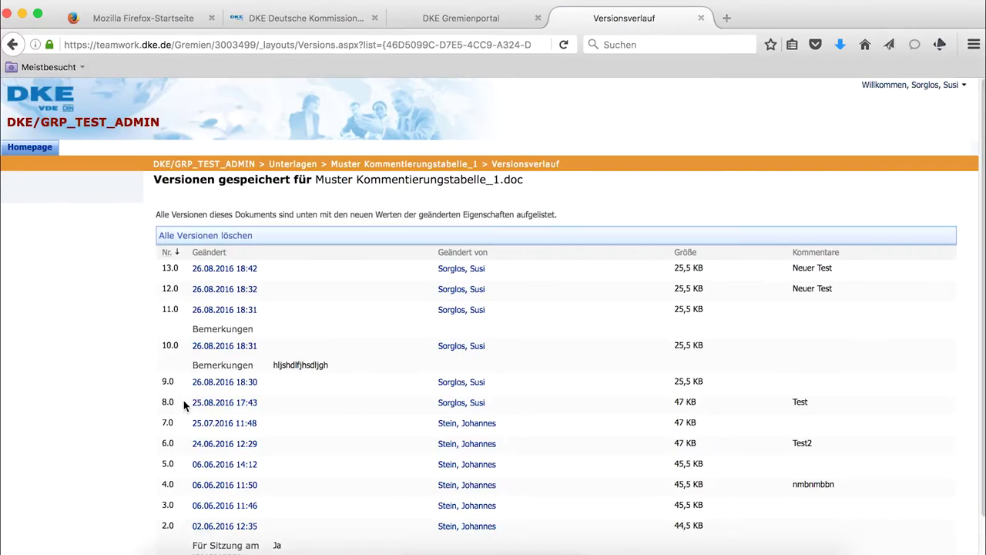
mouse_move(221, 276)
click(13, 46)
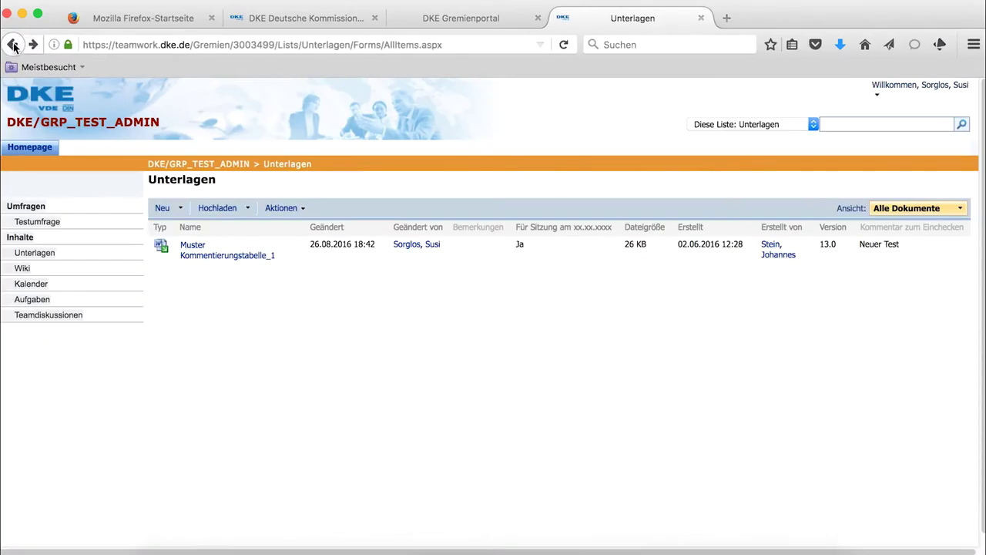
Open Muster Kommentierungstabelle_1.doc from the library in OpenOffice and reposition its window.
click(226, 257)
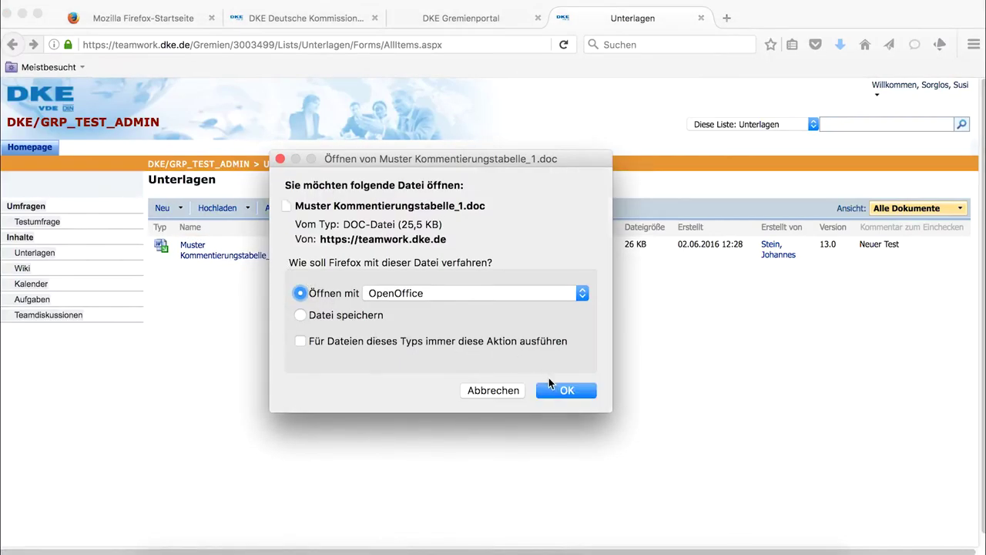
click(560, 391)
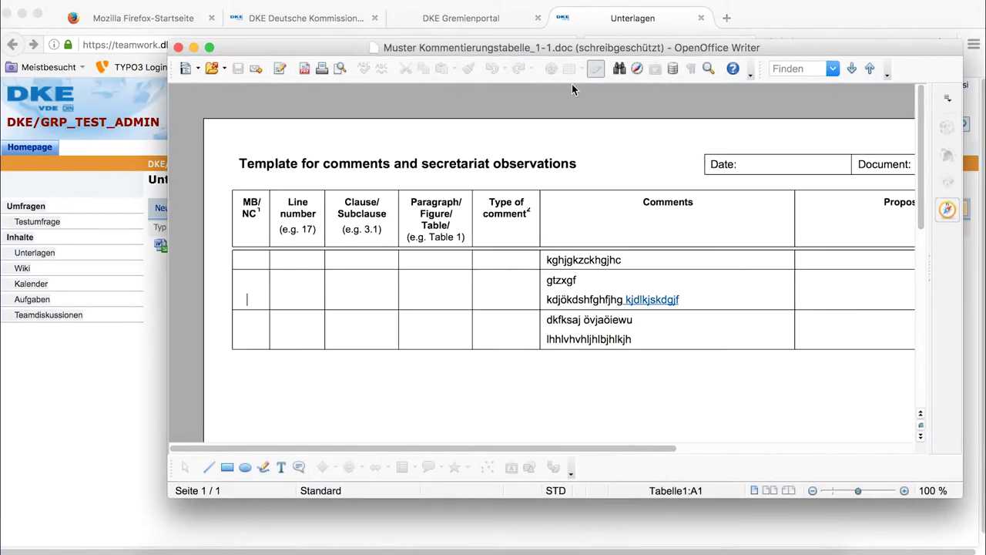
drag(571, 49, 467, 17)
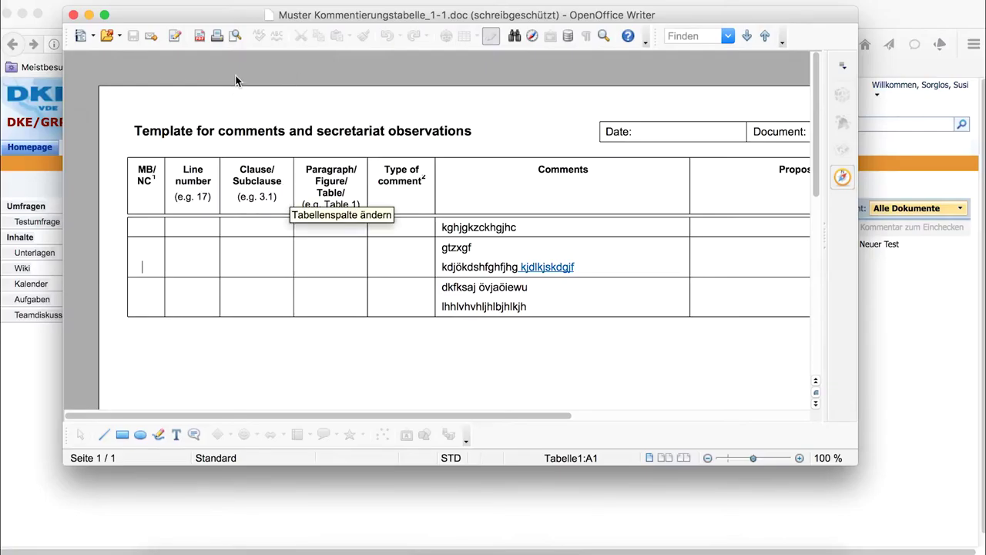
Save a copy of the write-protected document in Downloads as Muster Kommentierungstabelle_1_2.doc, in Microsoft Word 97/2000/XP format.
click(133, 2)
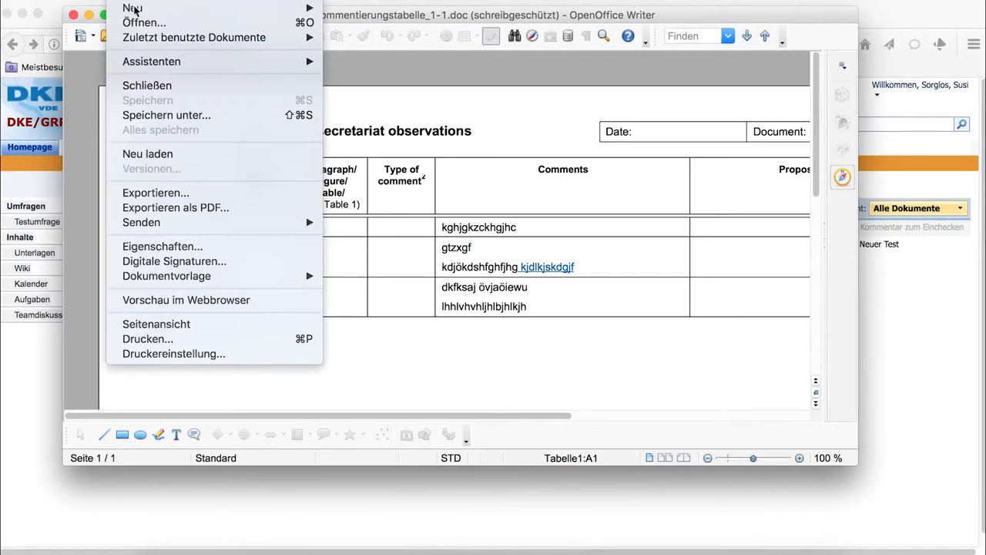
click(167, 115)
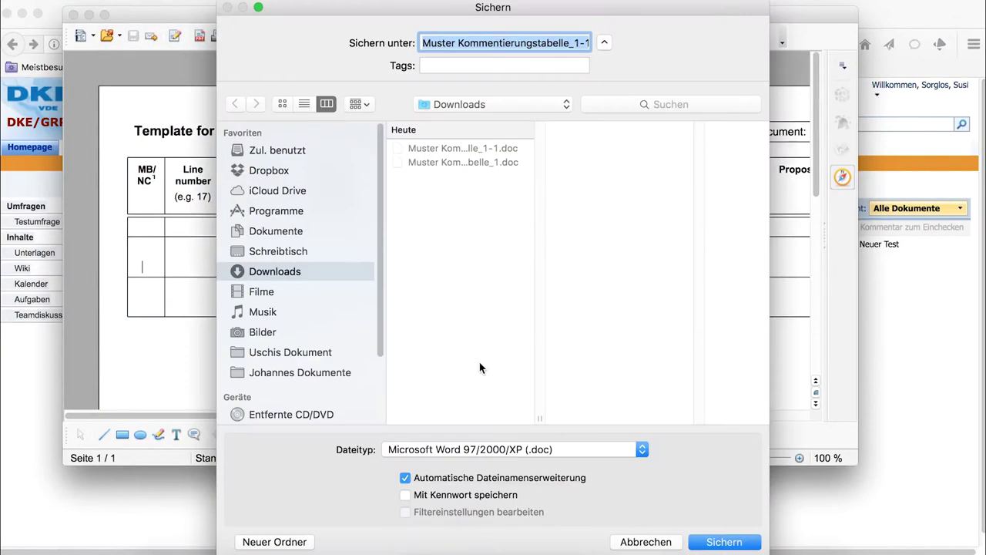
click(581, 46)
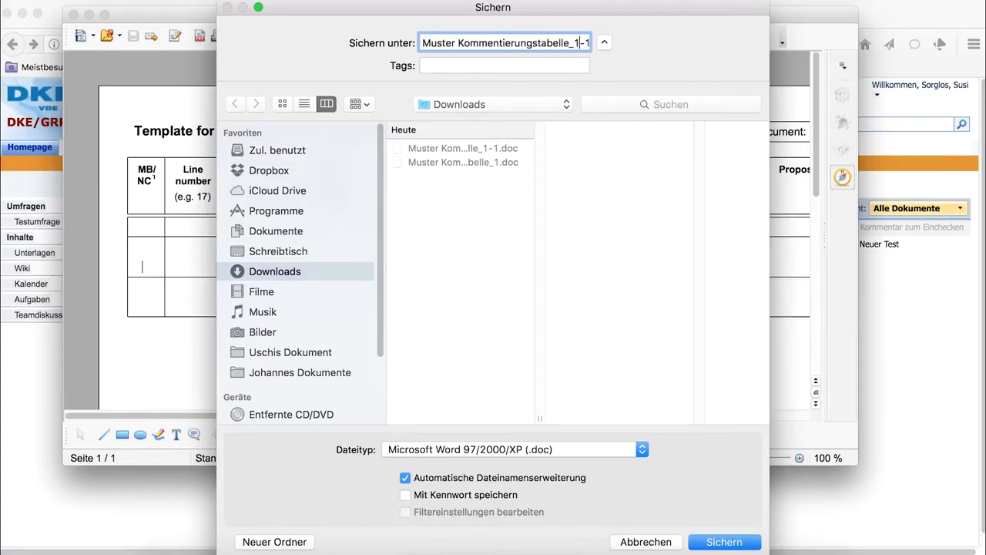
key(Right)
key(Right)
key(BackSpace)
key(BackSpace)
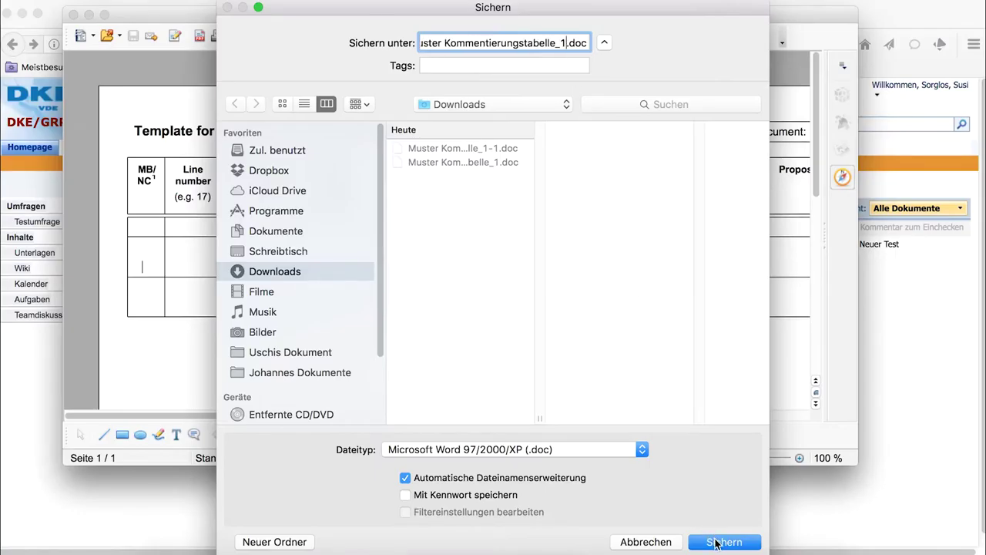
text(_2)
click(724, 542)
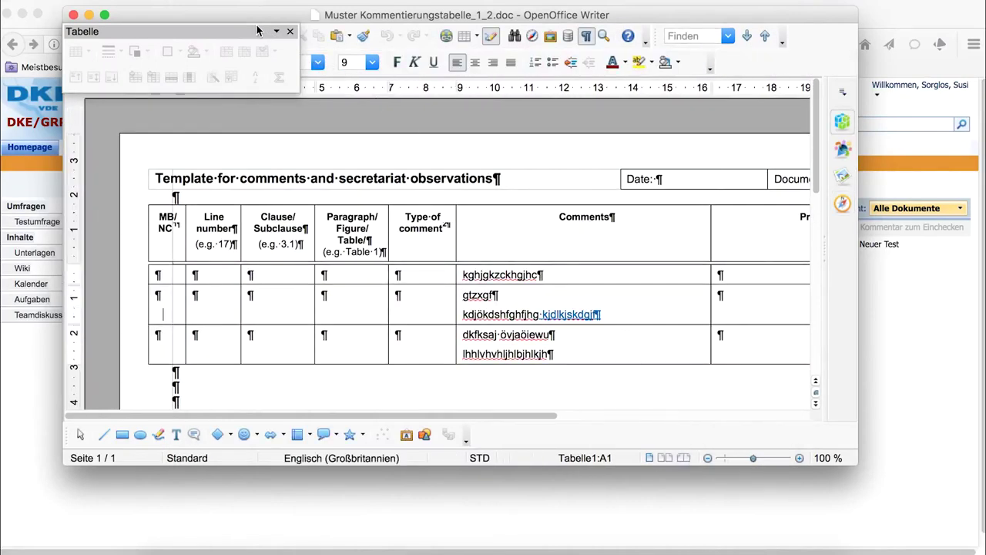
Check the change-recording options, append "kdsfsdhghj" to the last line of the Comments column, and repeat that entry once.
click(154, 1)
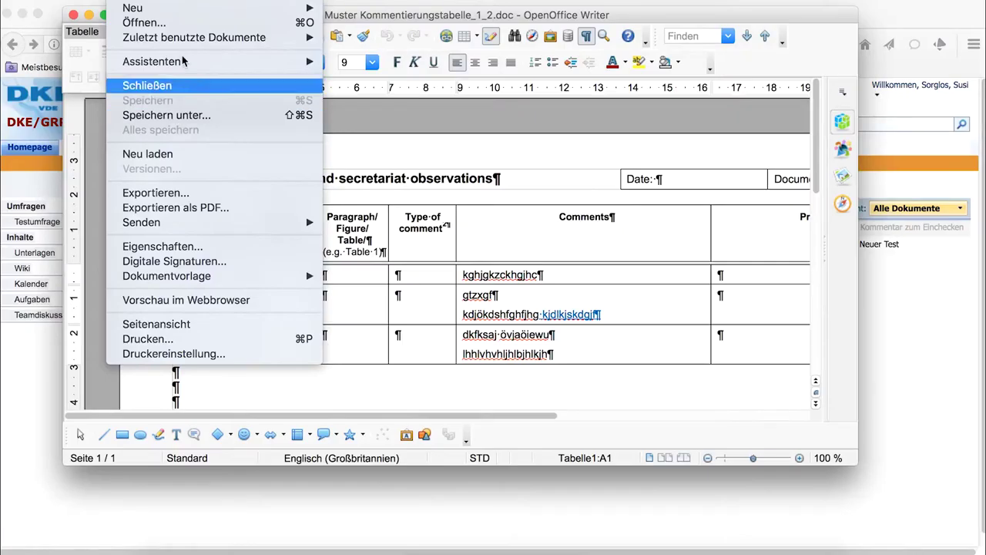
mouse_move(184, 2)
mouse_move(259, 175)
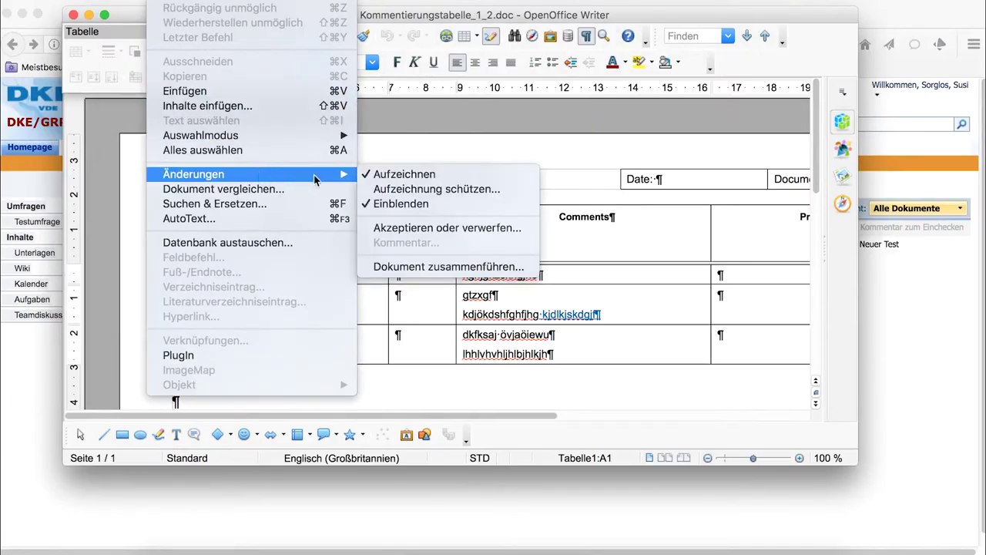
click(538, 316)
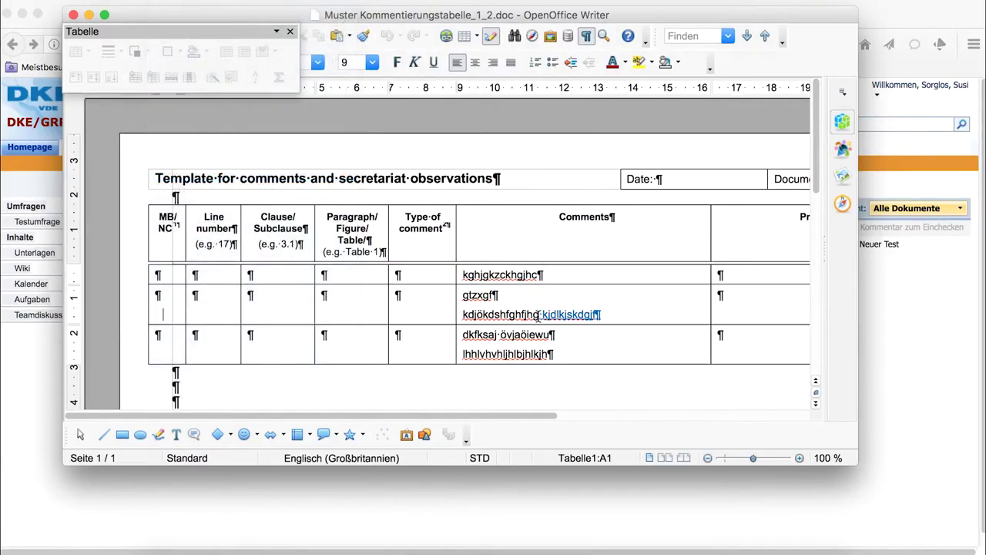
click(558, 355)
text(kdsfsdhghj)
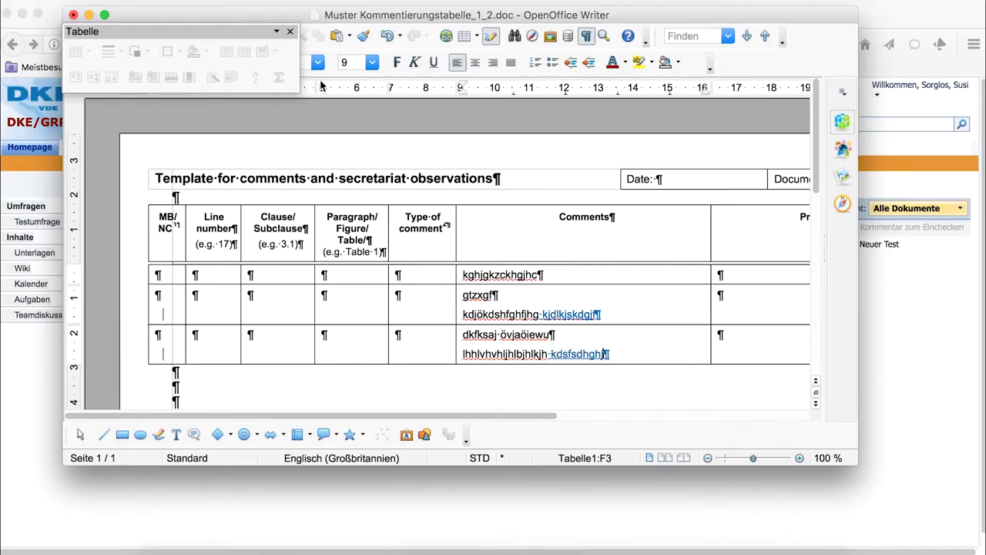
click(182, 1)
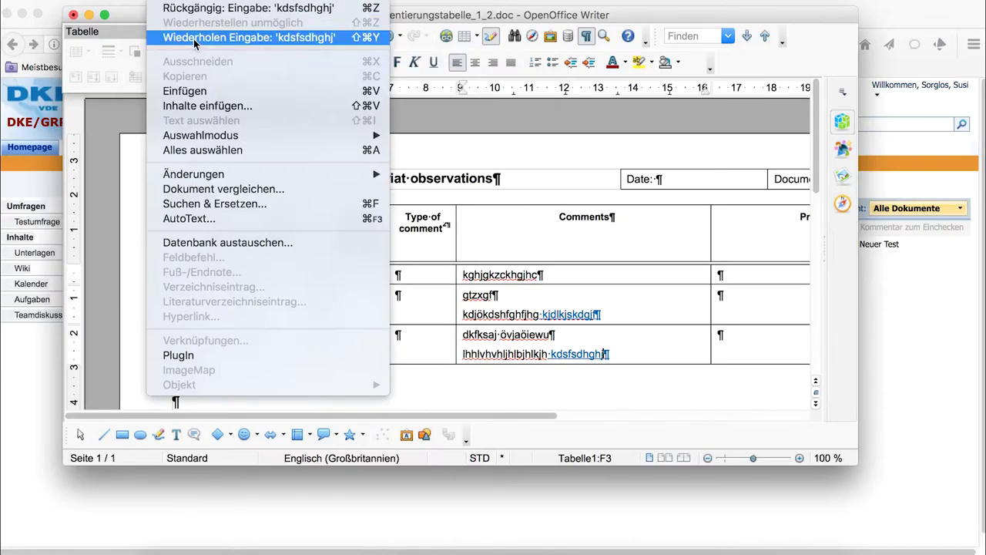
click(166, 37)
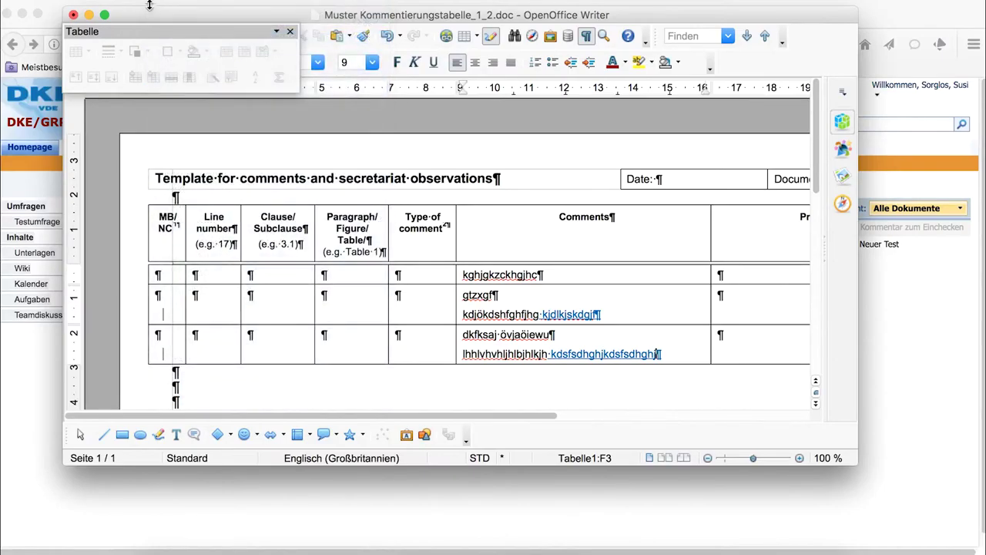
Save the edited comment table and close the document.
click(148, 3)
click(154, 100)
click(130, 2)
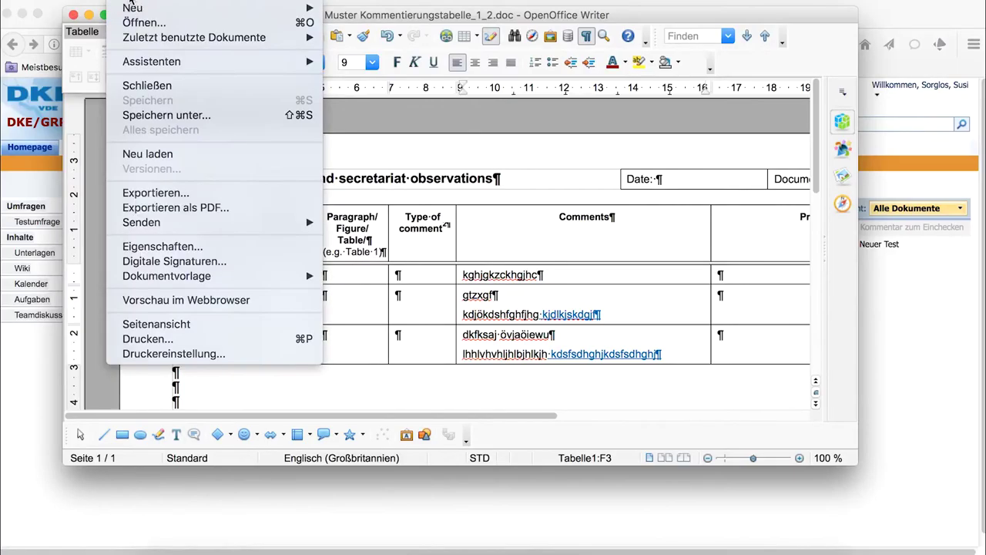
click(150, 87)
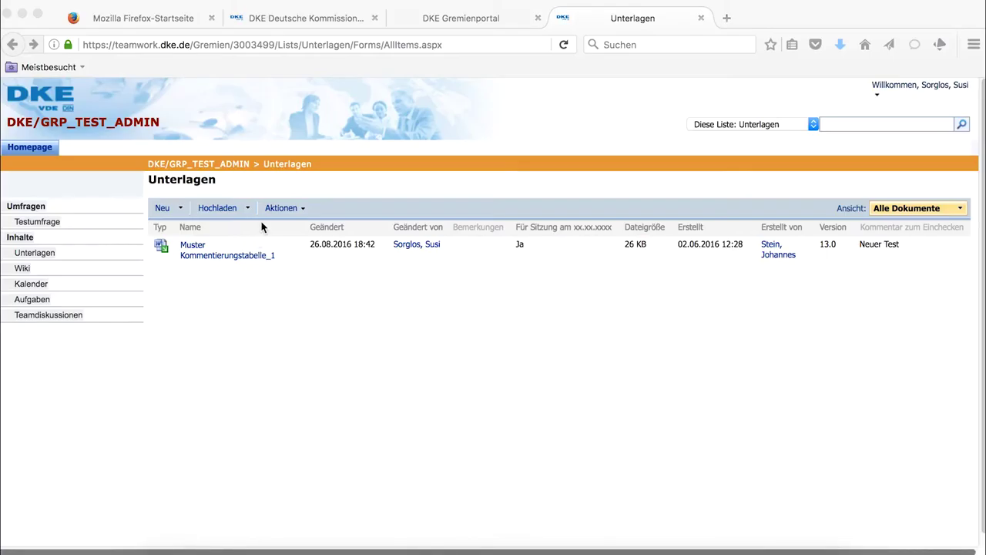
In Finder, move Muster Kommentierungstabelle_1-1.doc and the old Muster Kommentierungstabelle_1.doc from Downloads to the trash.
mouse_move(204, 550)
click(168, 543)
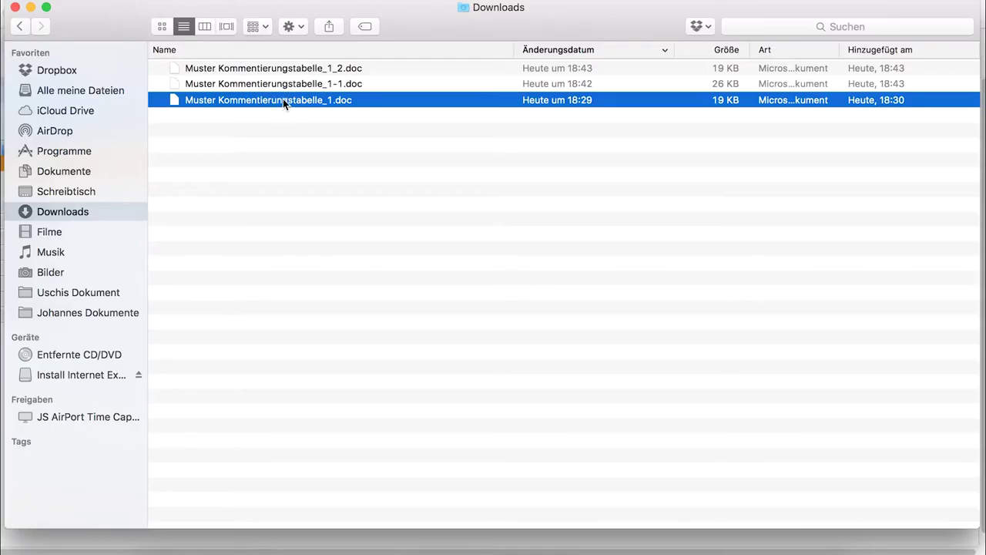
drag(291, 85, 818, 548)
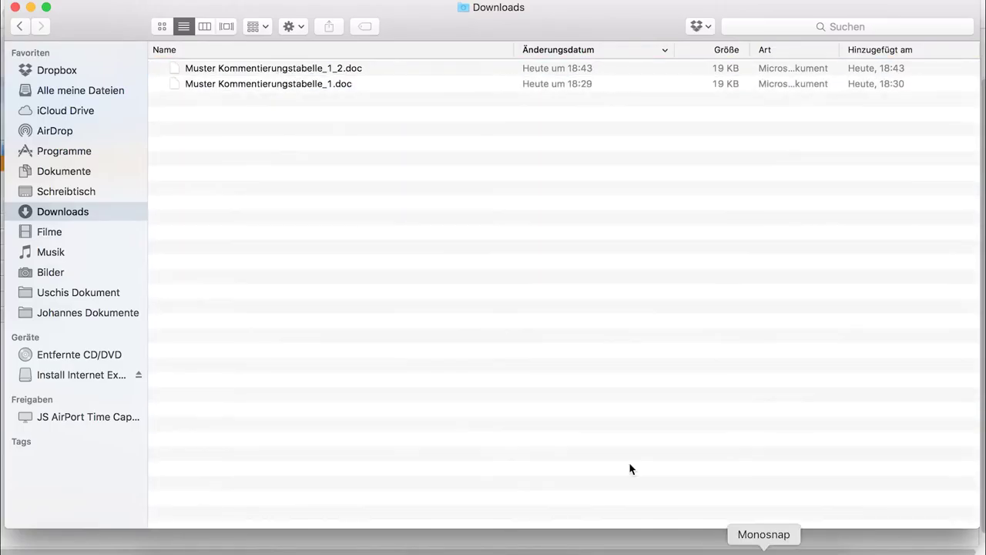
drag(316, 87, 817, 543)
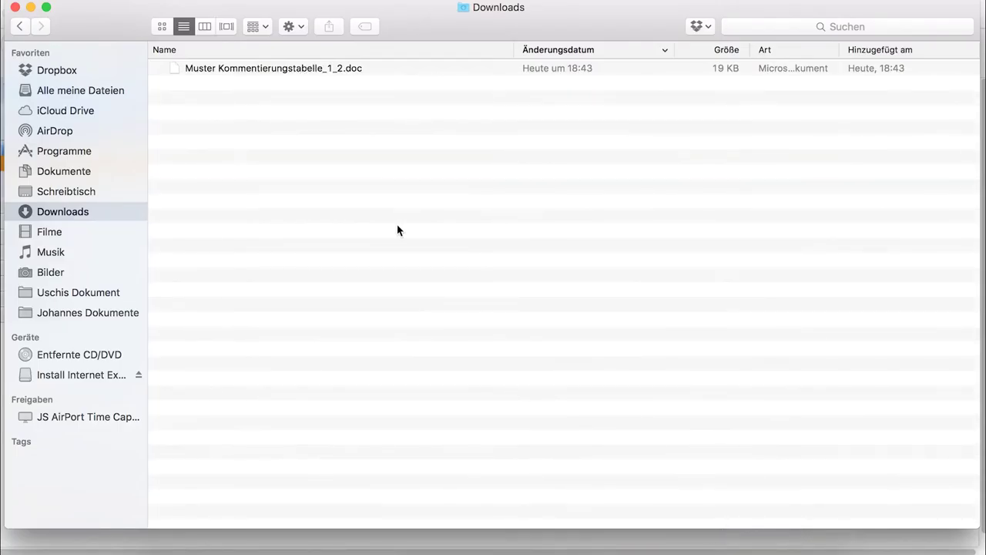
Rename Muster Kommentierungstabelle_1_2.doc to Muster Kommentierungstabelle_1.doc.
right_click(310, 69)
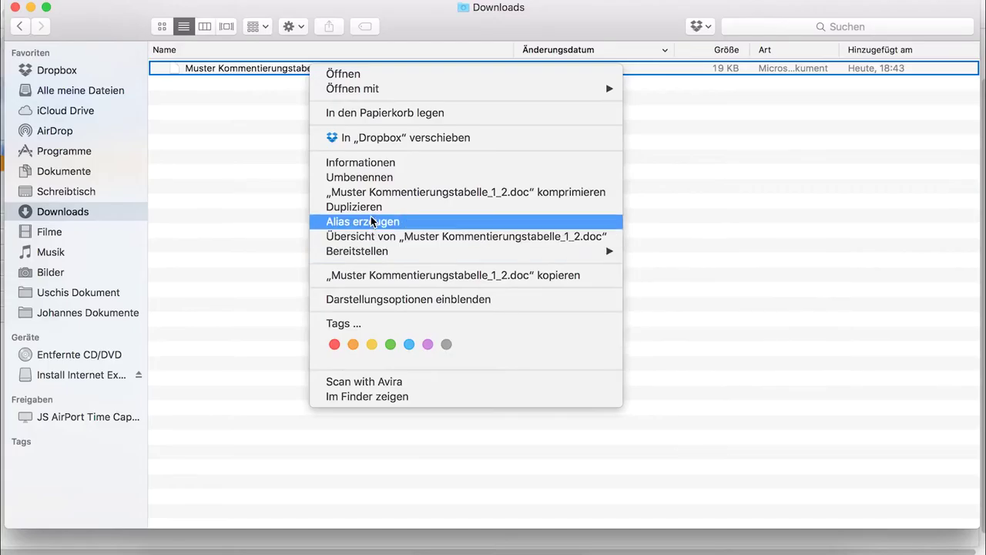
click(362, 177)
key(Right)
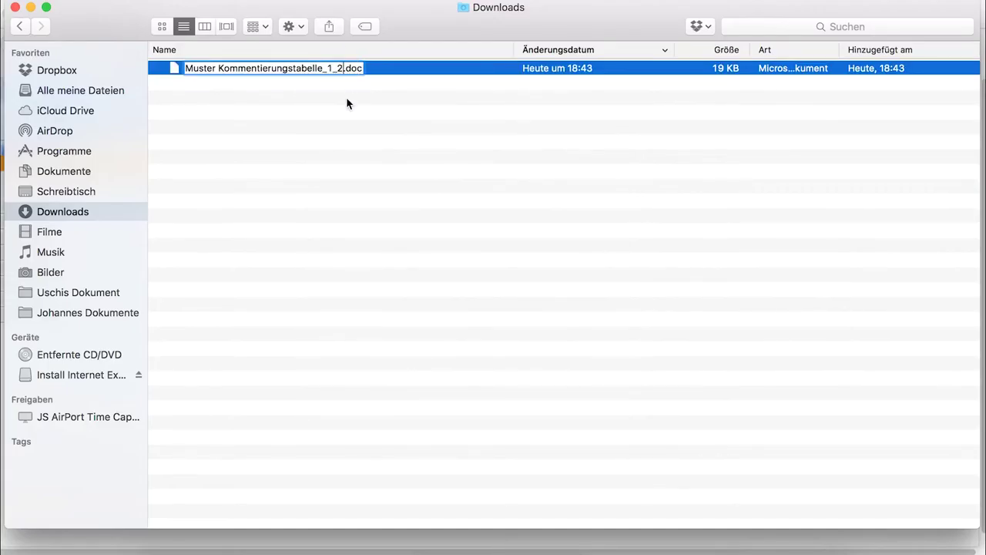
key(BackSpace)
key(BackSpace)
key(Return)
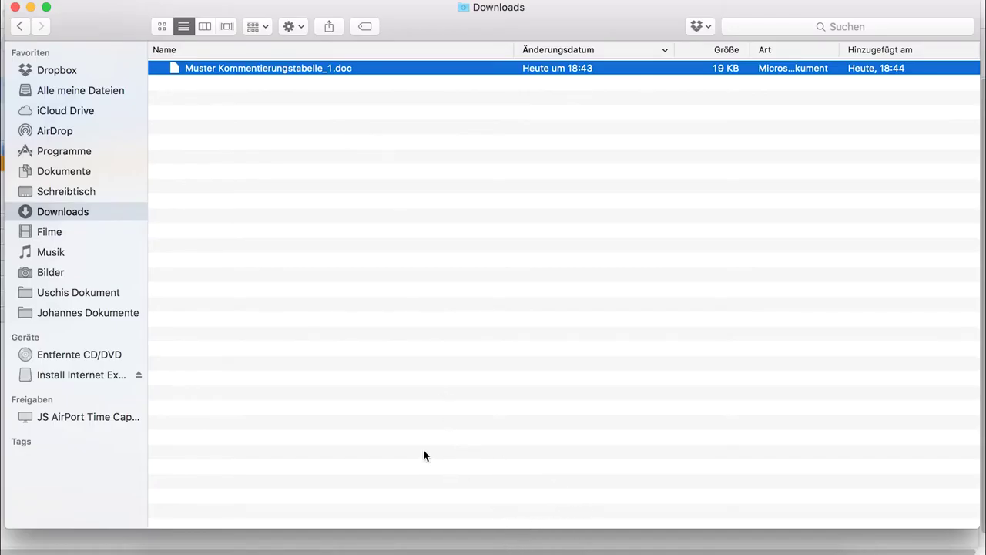
Return to the portal, start an upload to the Unterlagen library, and choose Muster Kommentierungstabelle_1.doc from Downloads.
click(30, 7)
click(223, 208)
click(222, 209)
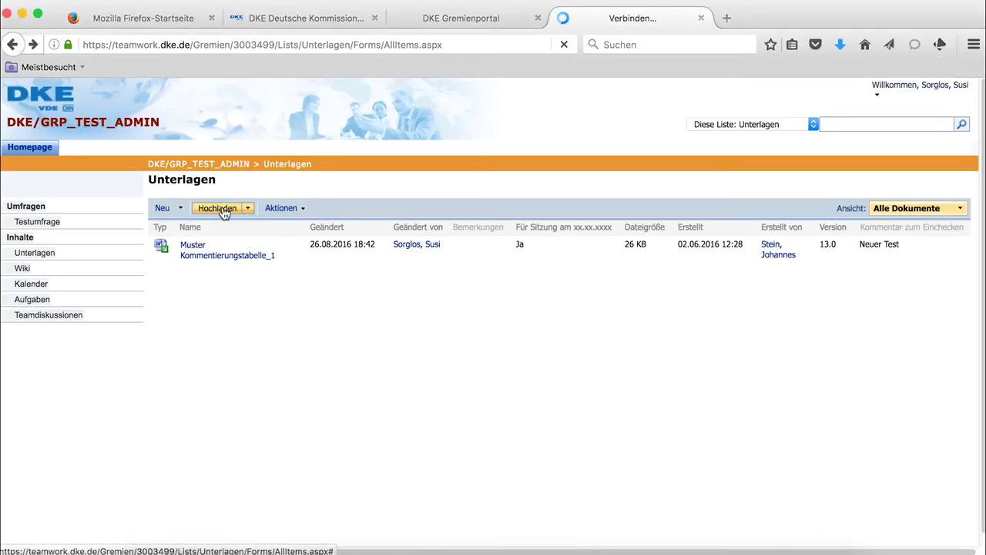
click(701, 245)
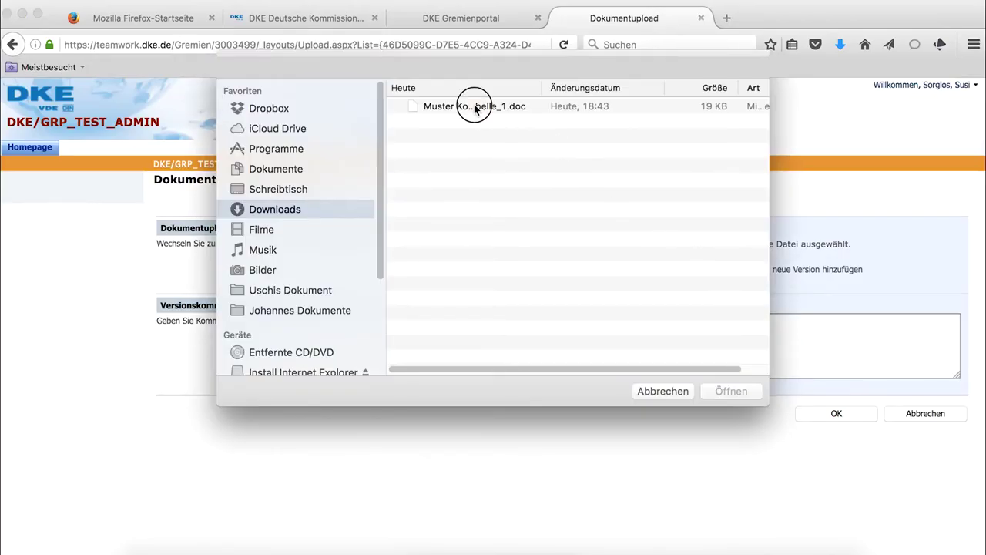
click(475, 109)
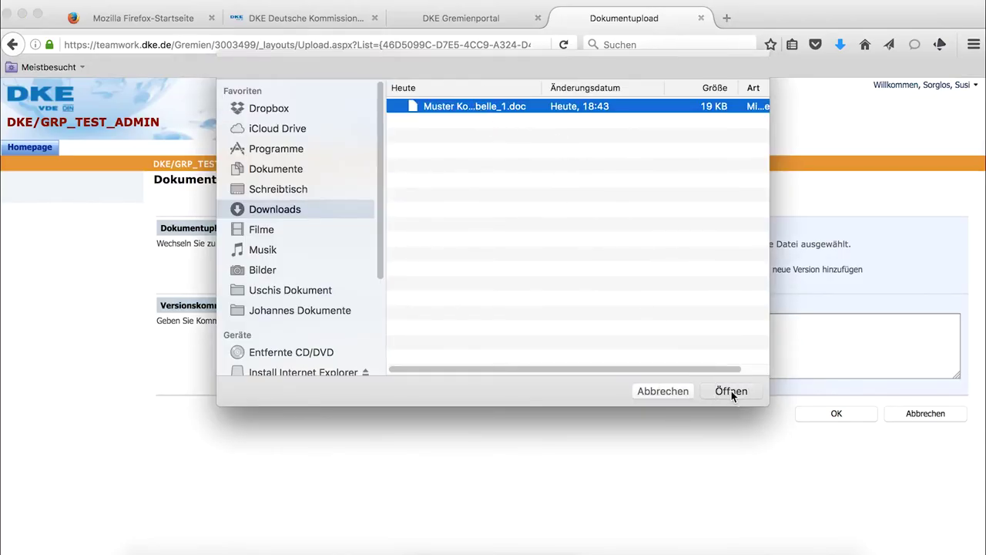
click(732, 390)
Enter "Test" as the version comment, upload the file as a new version, and check it in.
click(704, 327)
text(Test)
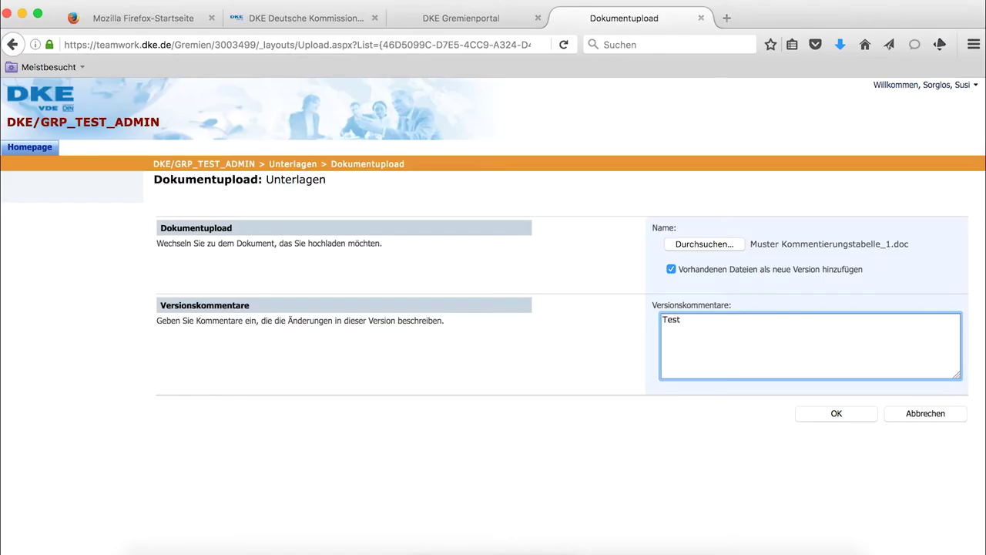
click(835, 417)
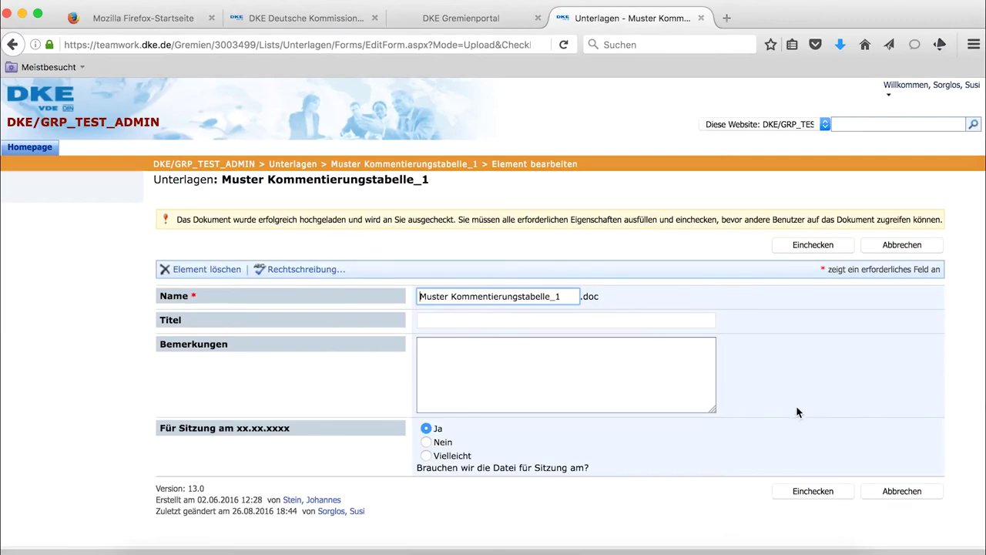
click(812, 490)
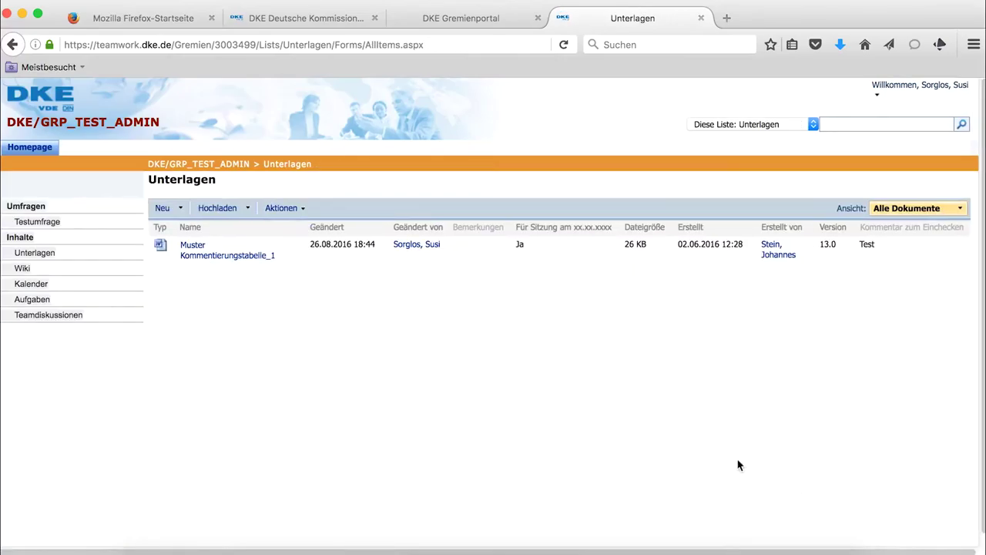
Review the version history of Muster Kommentierungstabelle_1 and return to the Unterlagen list.
mouse_move(271, 250)
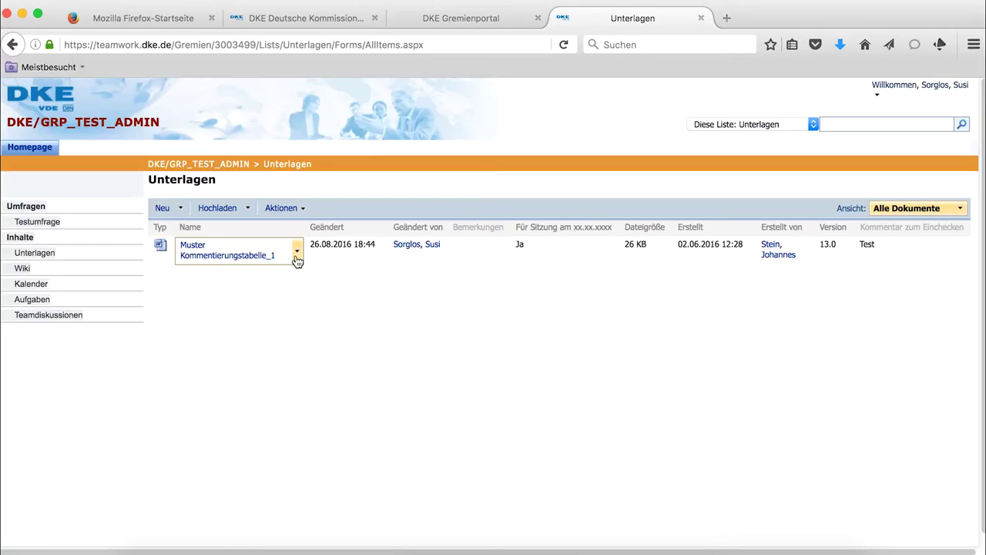
click(297, 251)
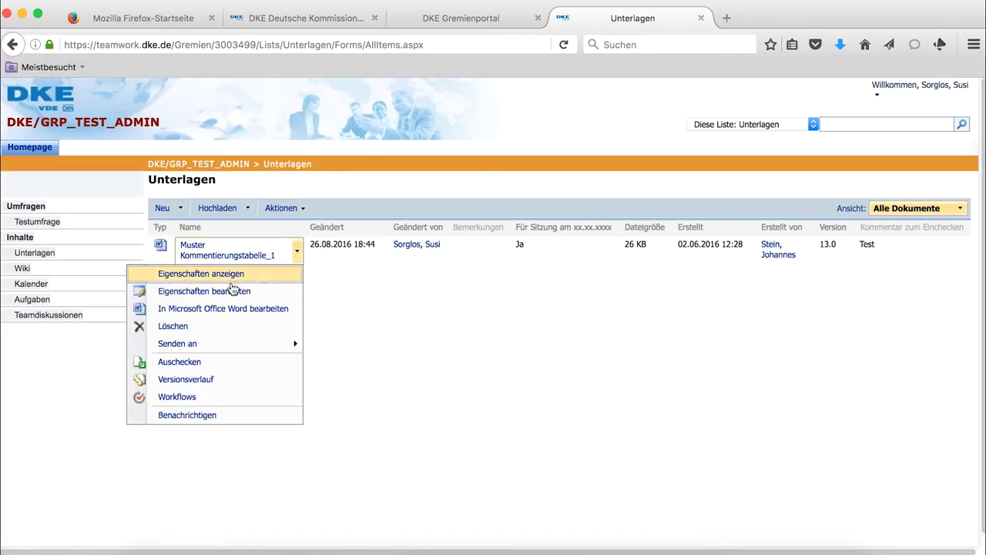
click(196, 378)
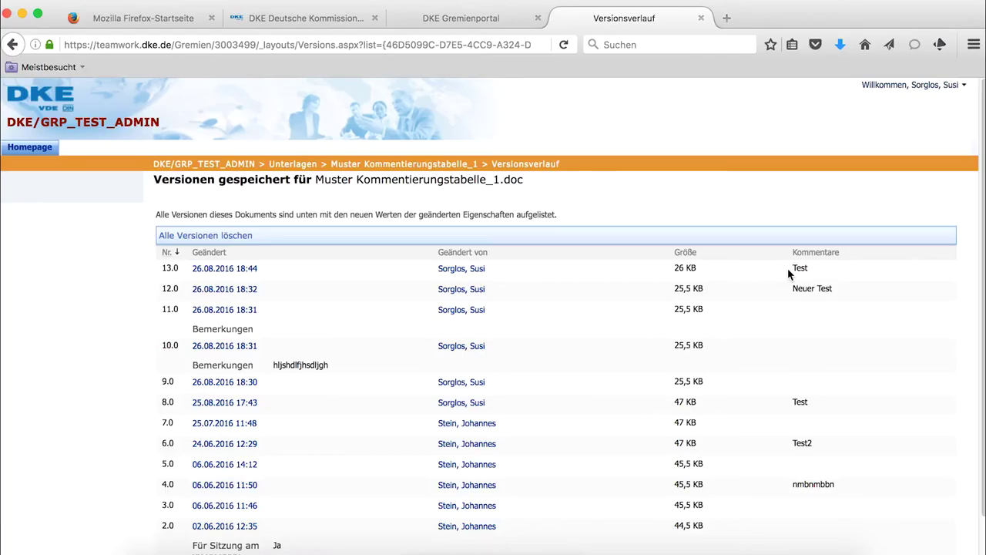
click(13, 44)
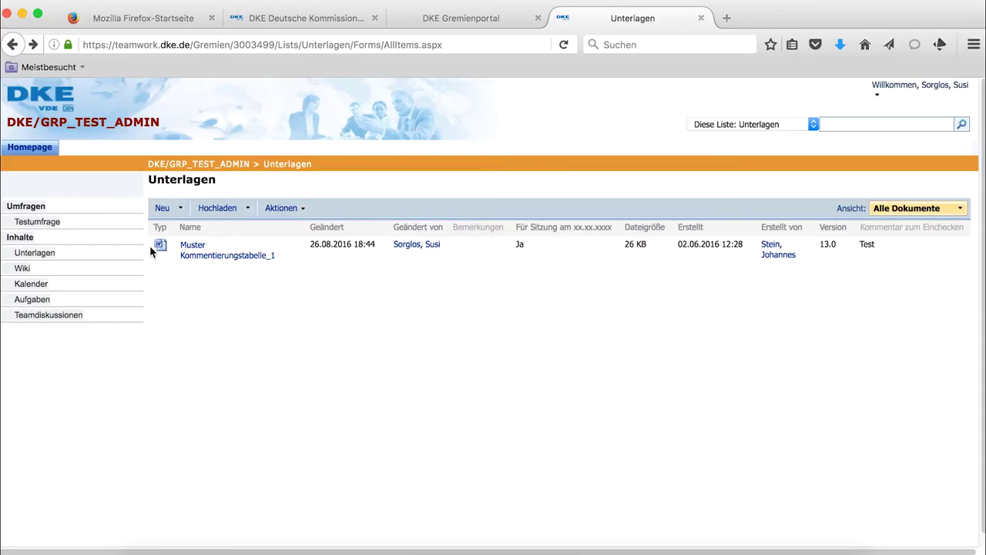
click(178, 209)
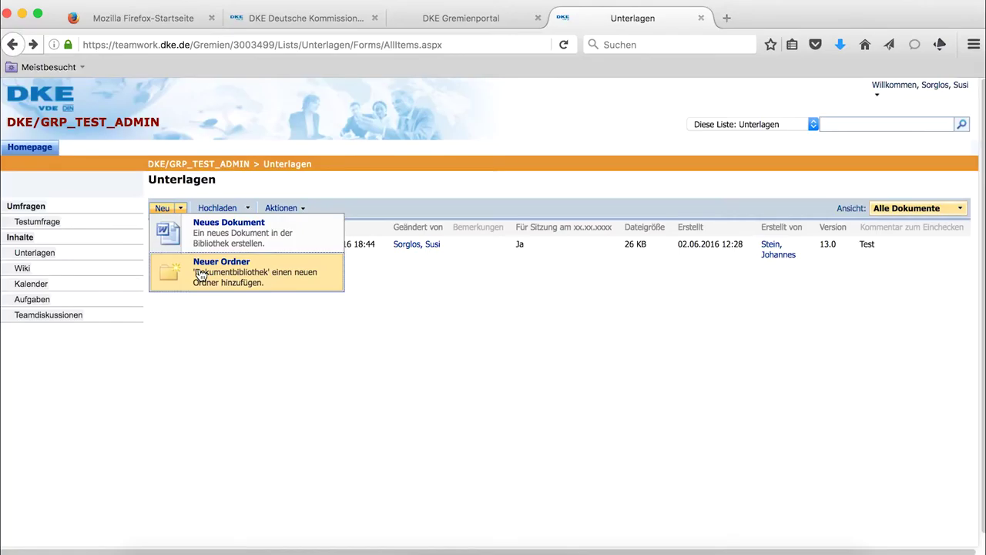
click(213, 331)
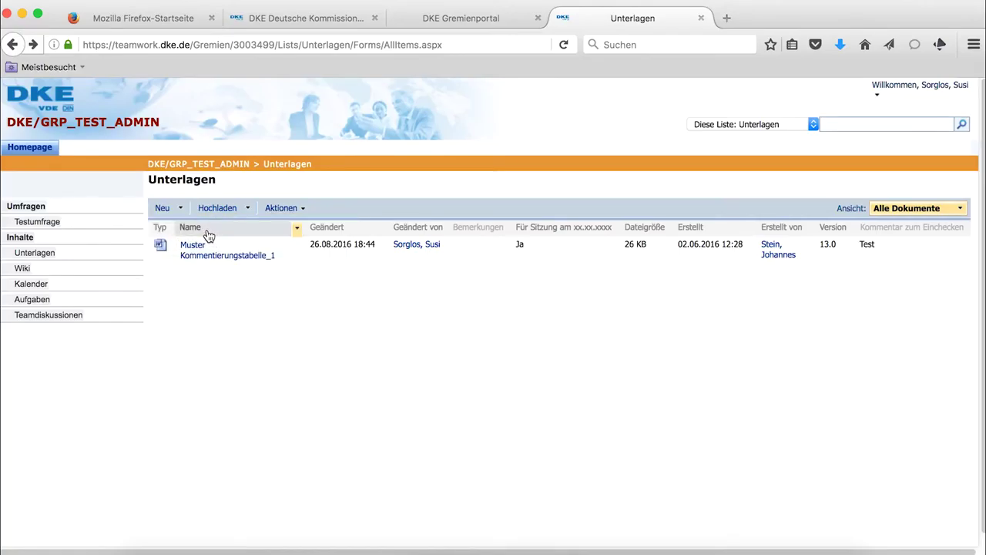
click(297, 228)
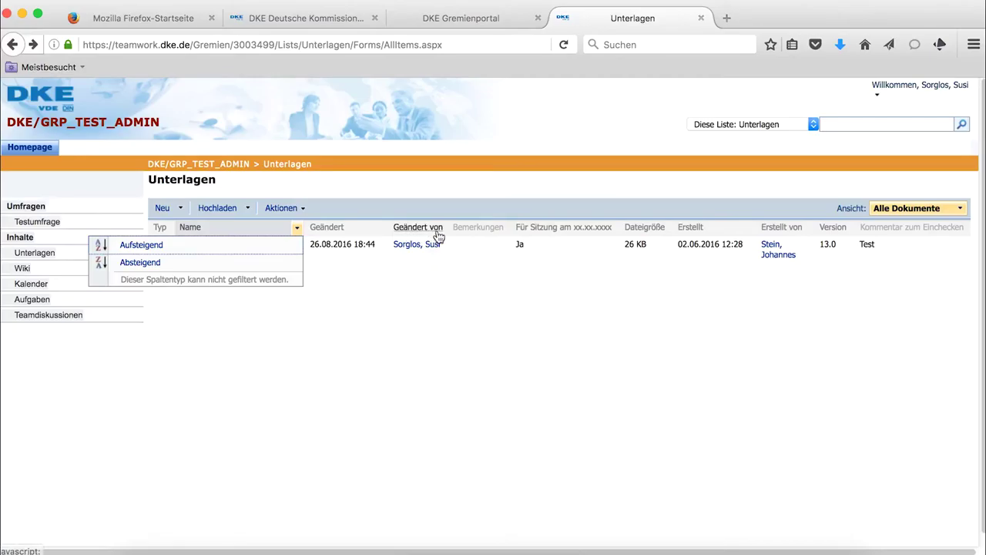
click(470, 228)
click(664, 228)
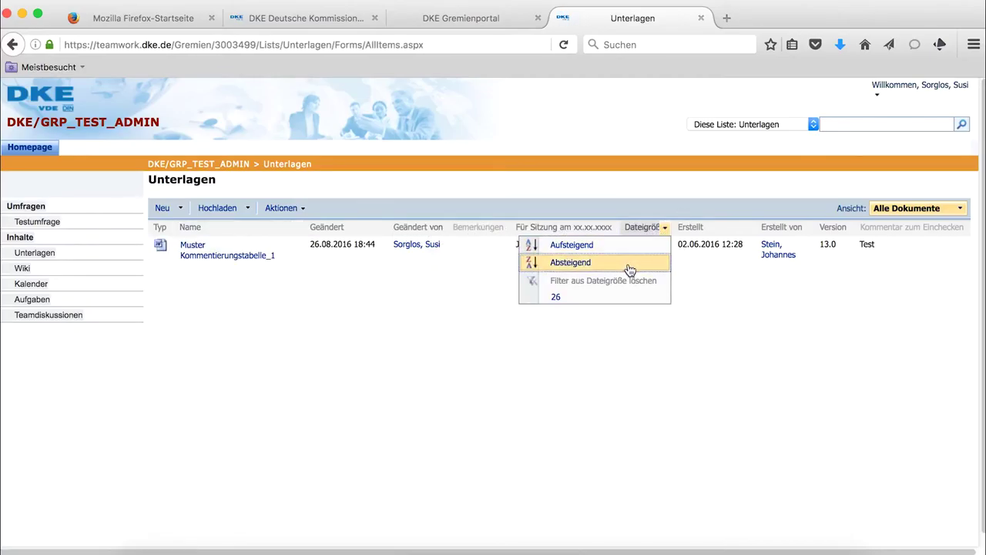
click(537, 370)
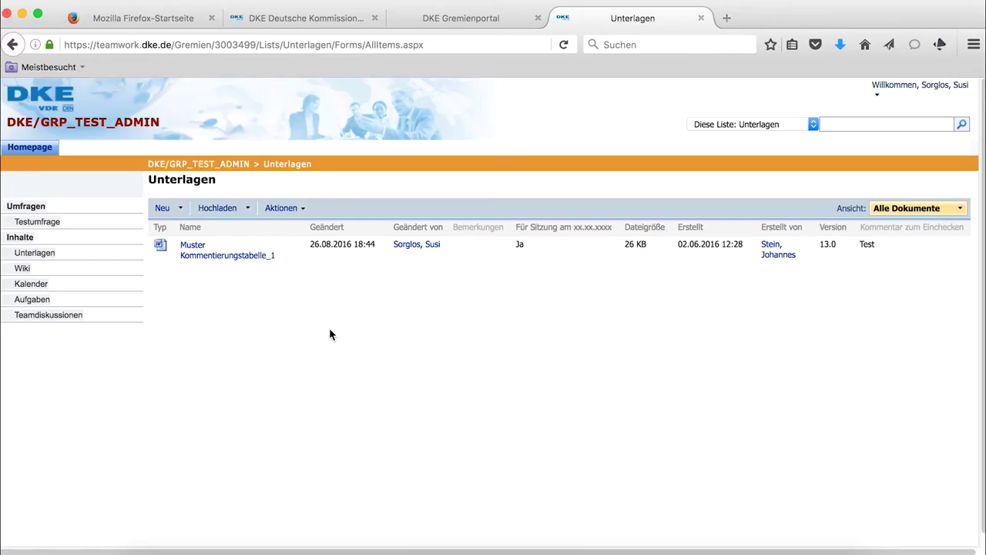
Edit the properties of Muster Kommentierungstabelle_1, enter "hjdfakj kgjah" as Bemerkungen, and save them.
mouse_move(268, 257)
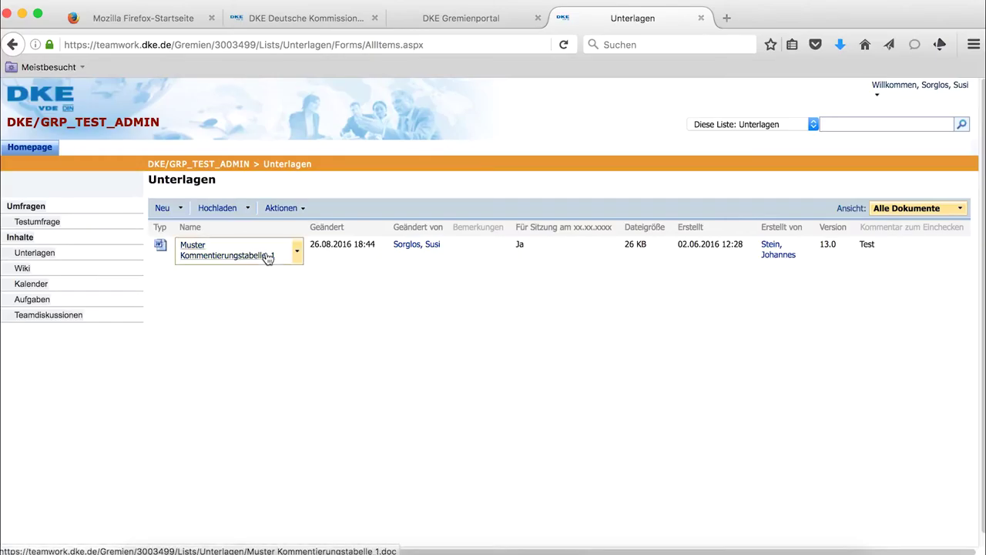
click(297, 251)
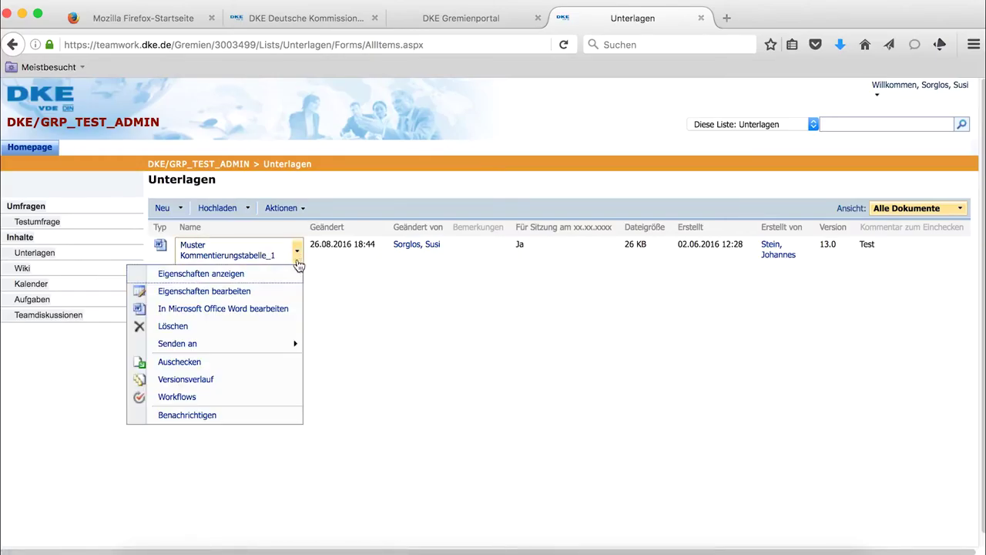
click(251, 294)
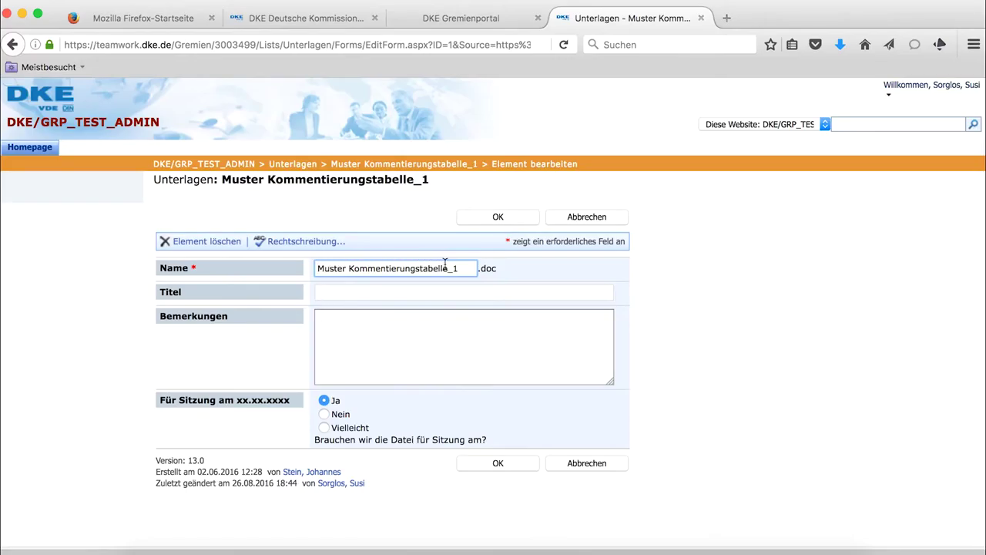
click(355, 319)
text(hjdfakj kgjah)
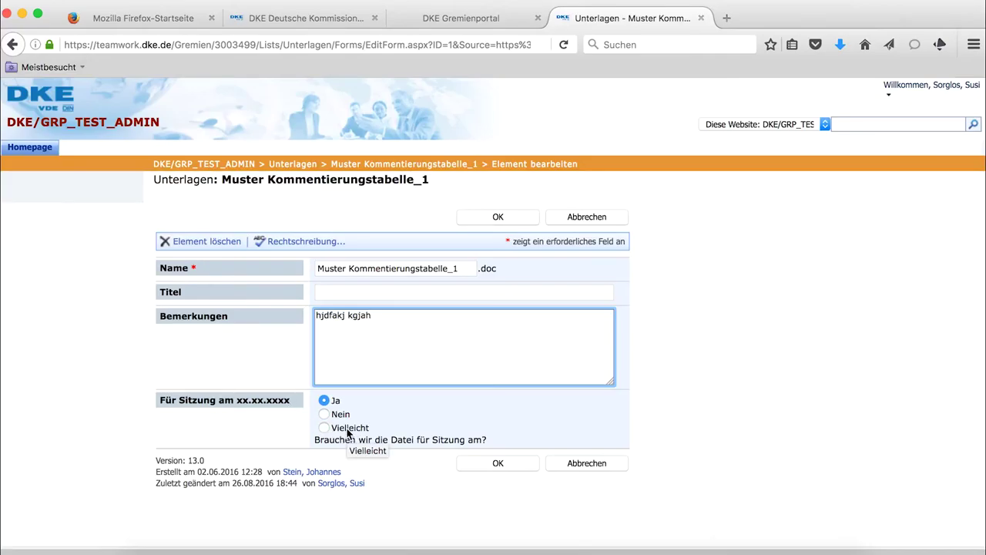
click(495, 464)
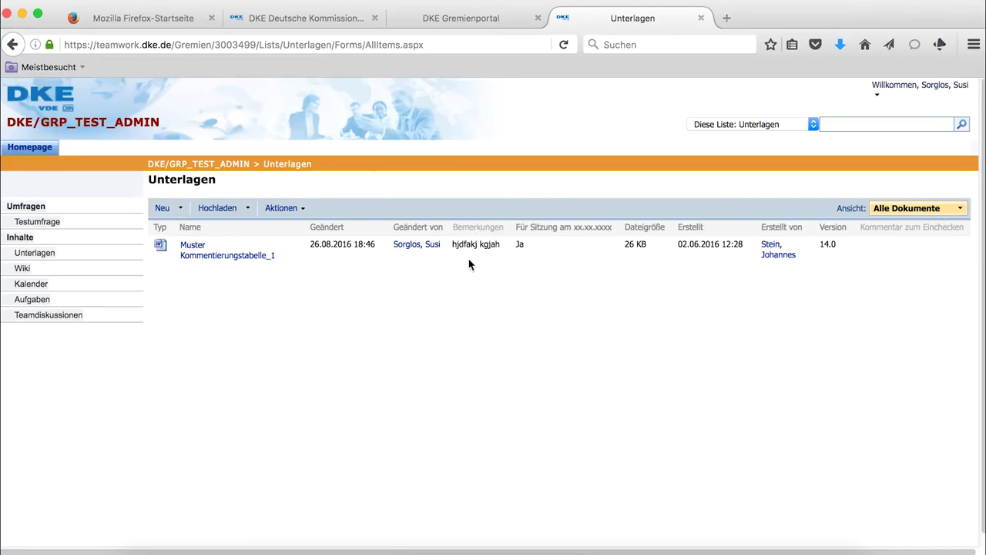
Create an e-mail notification for the Unterlagen library covering all changes and sent immediately.
click(280, 215)
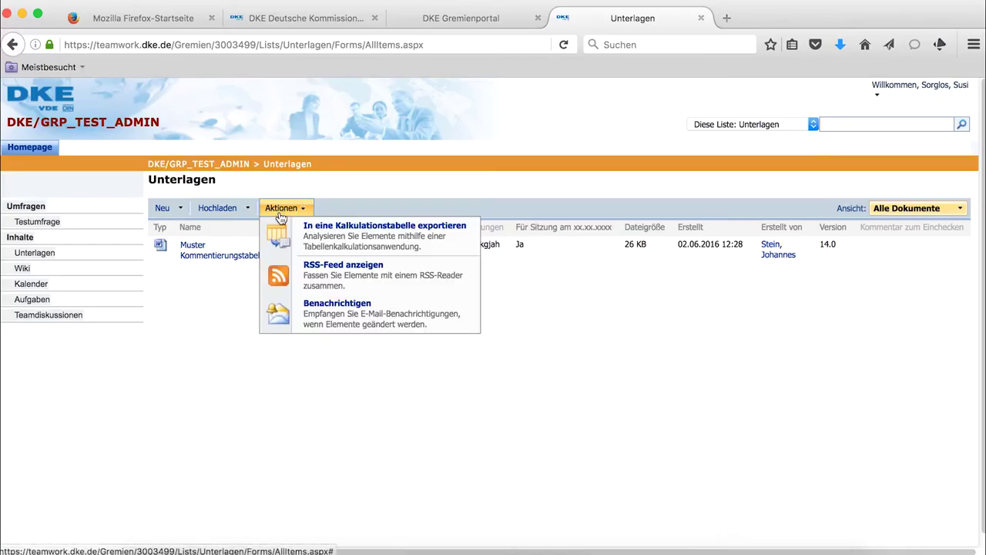
click(330, 315)
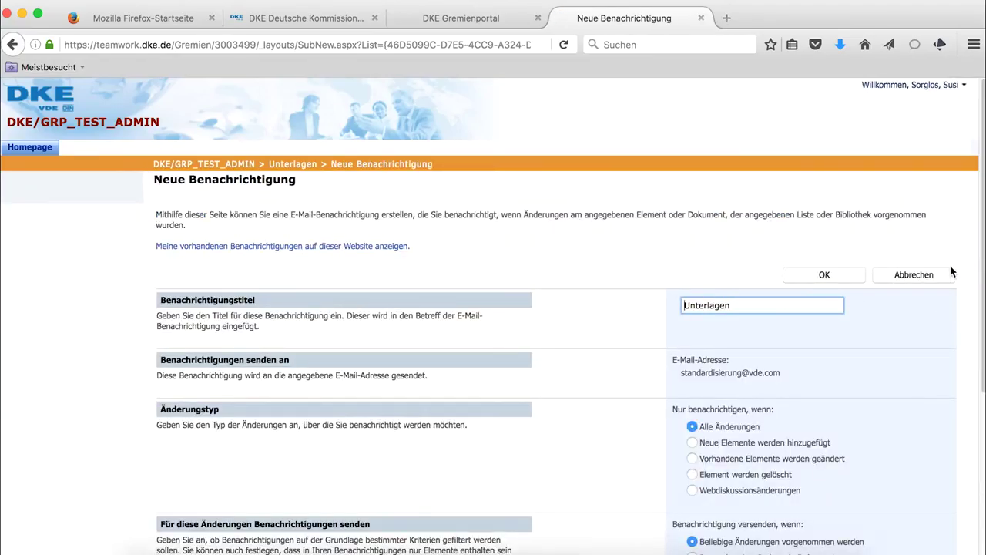
drag(982, 346, 983, 504)
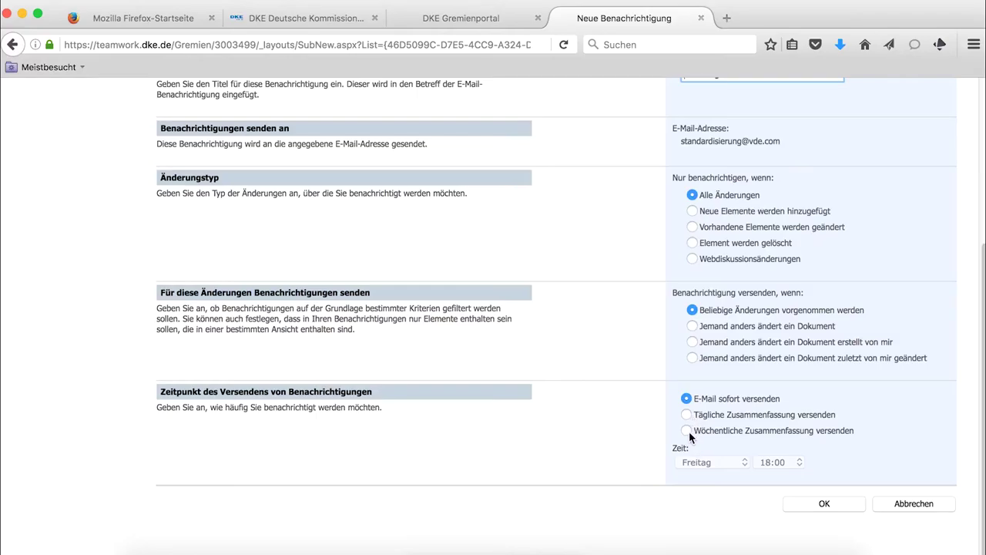
drag(689, 431, 810, 490)
click(824, 503)
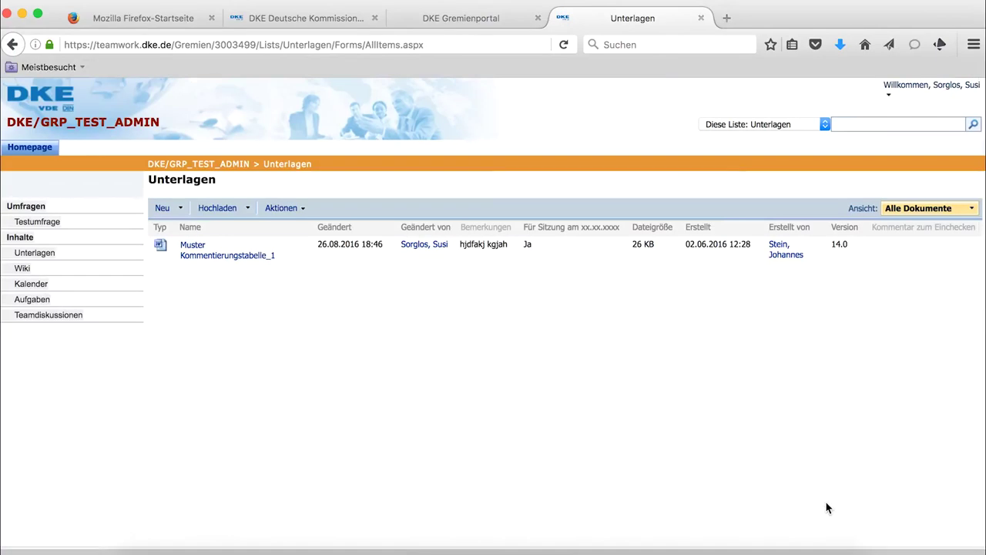
Open the existing notifications for this website and delete the Unterlagen notification.
click(297, 208)
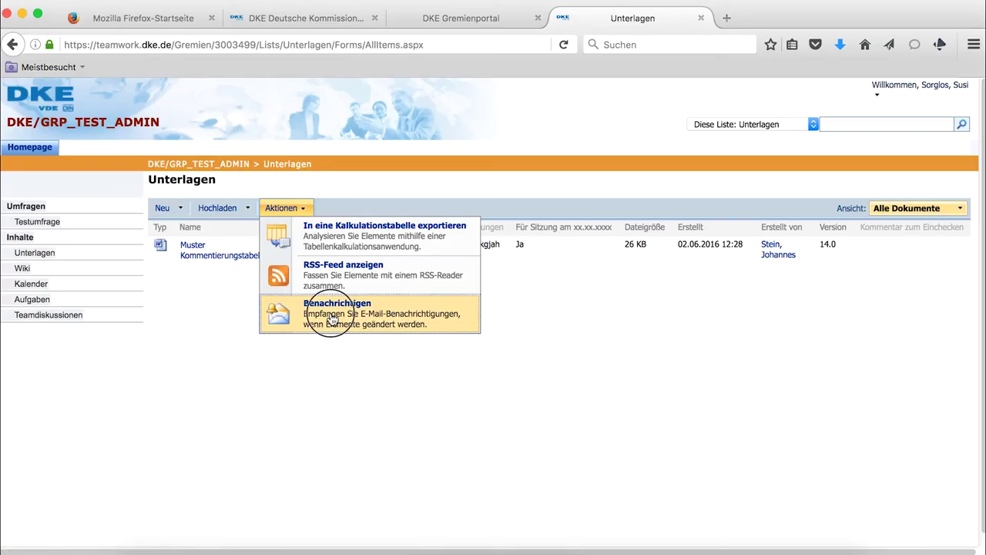
click(278, 312)
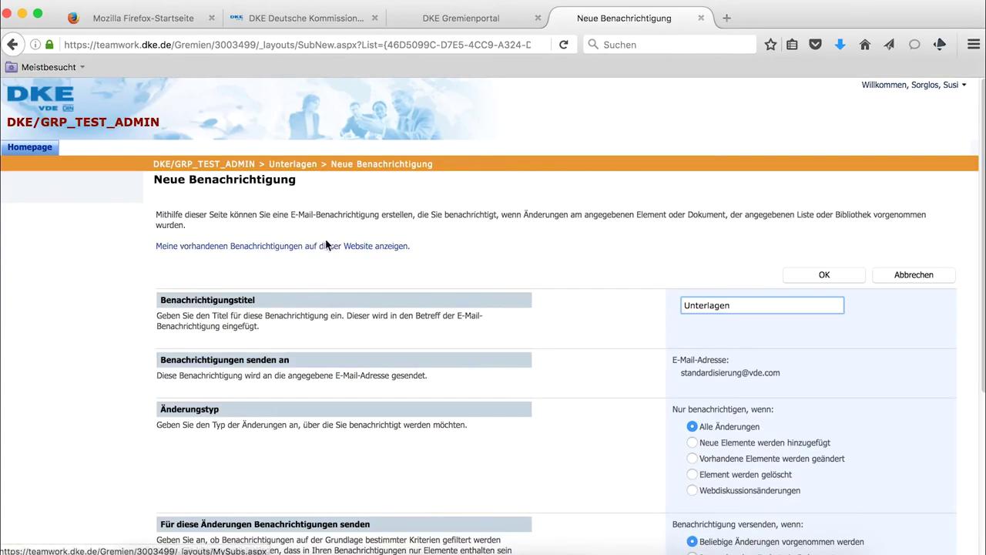
click(285, 247)
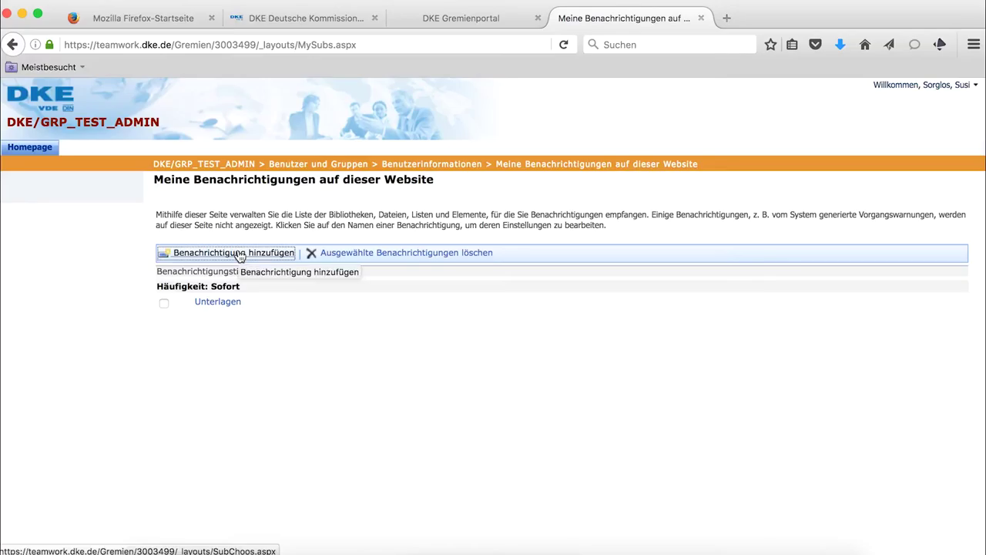
click(164, 304)
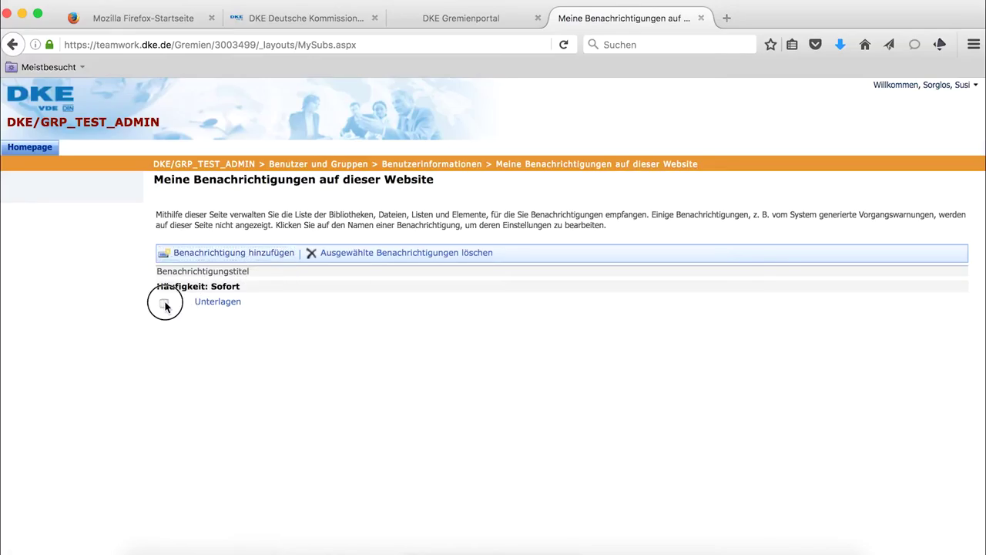
click(358, 257)
click(593, 295)
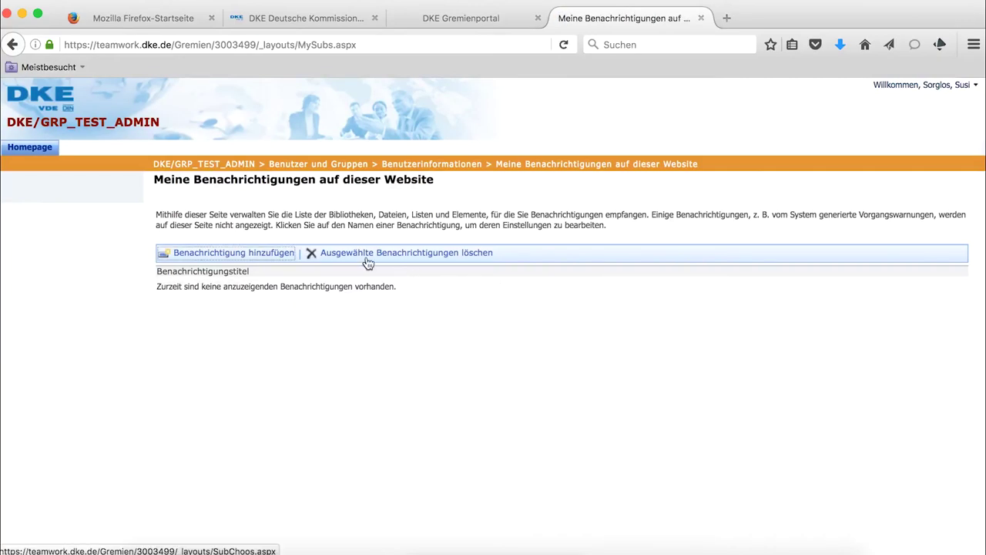
Go to the committee homepage, open its wiki, and start editing the wiki's Homepage.
click(59, 103)
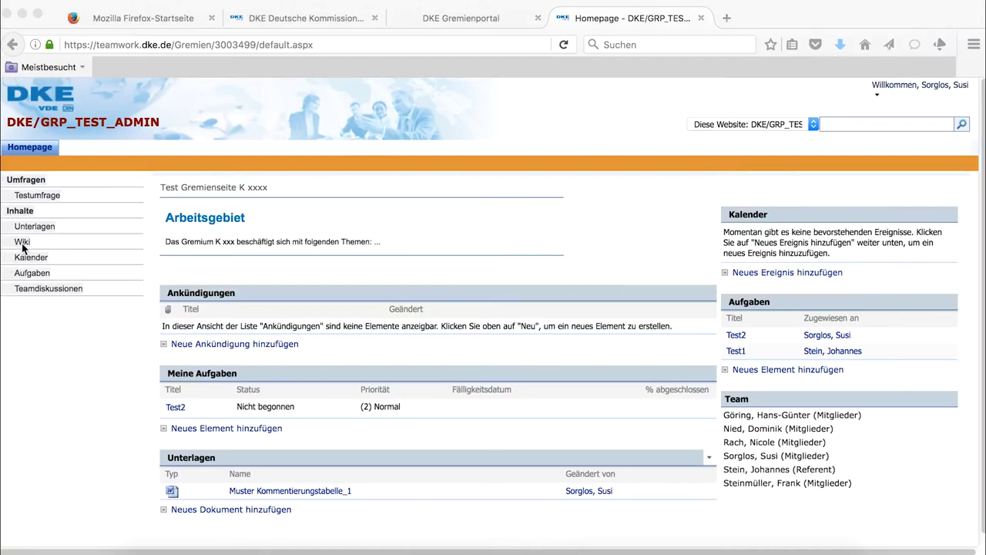
click(23, 245)
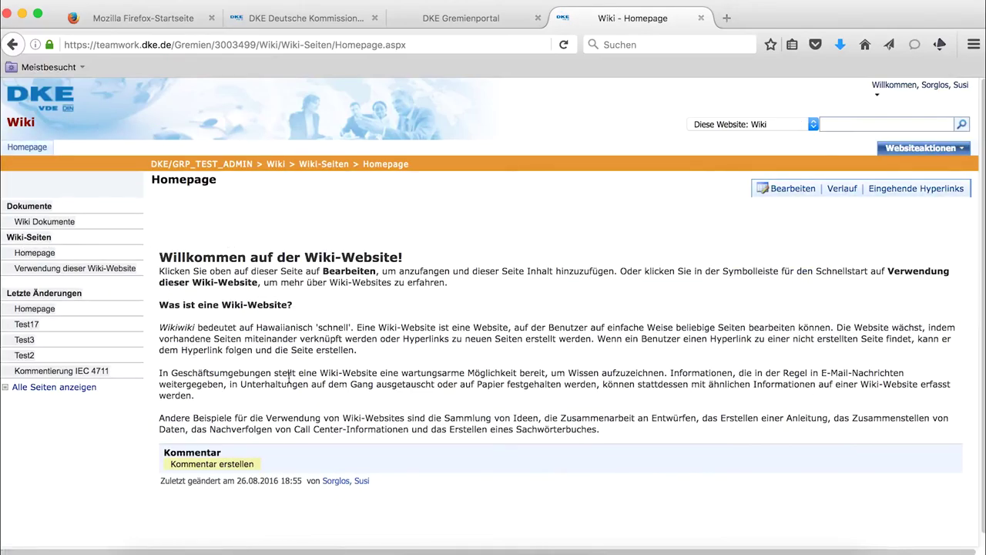
click(788, 189)
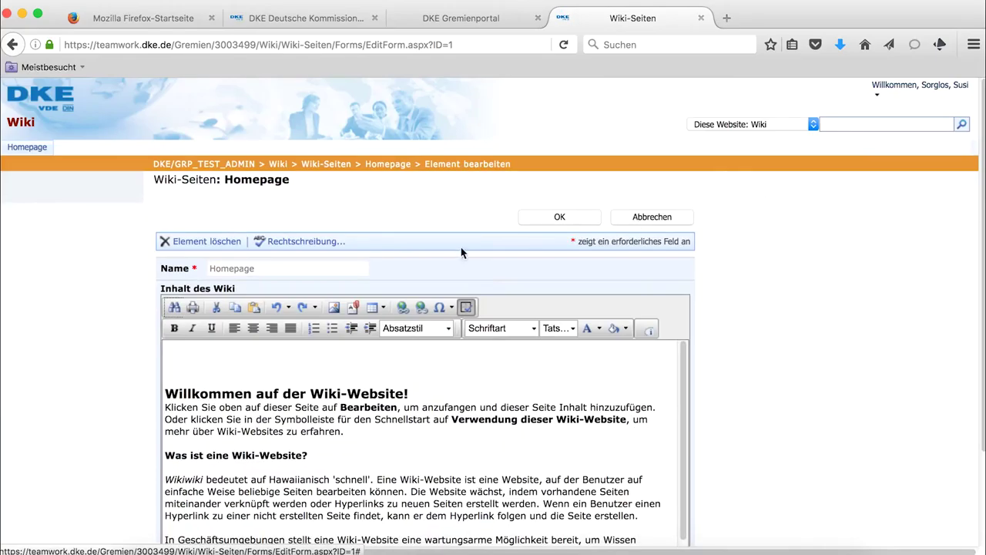
Enter "Text eintragen" at the start of the wiki content and delete the existing welcome text below it.
click(196, 353)
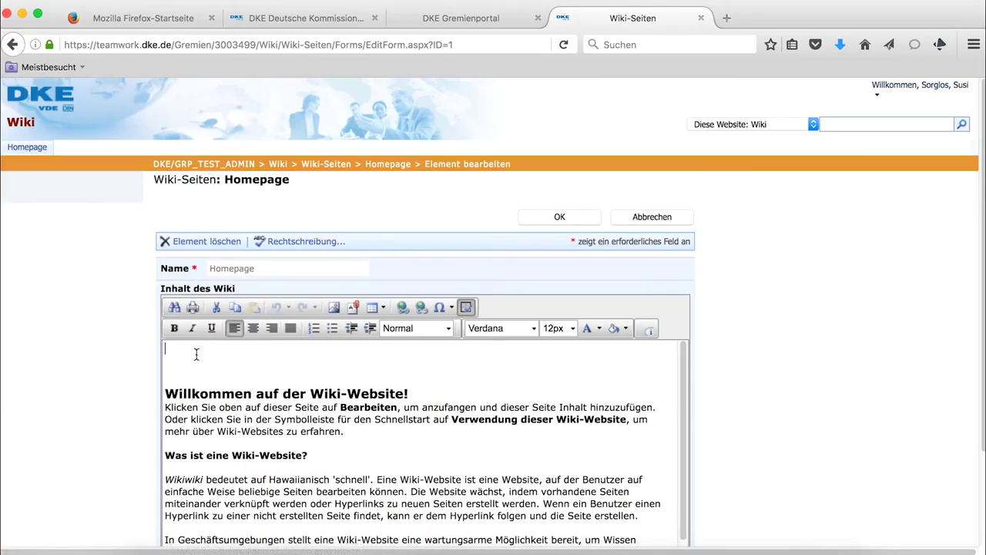
text(Text eintragen)
drag(162, 393, 472, 531)
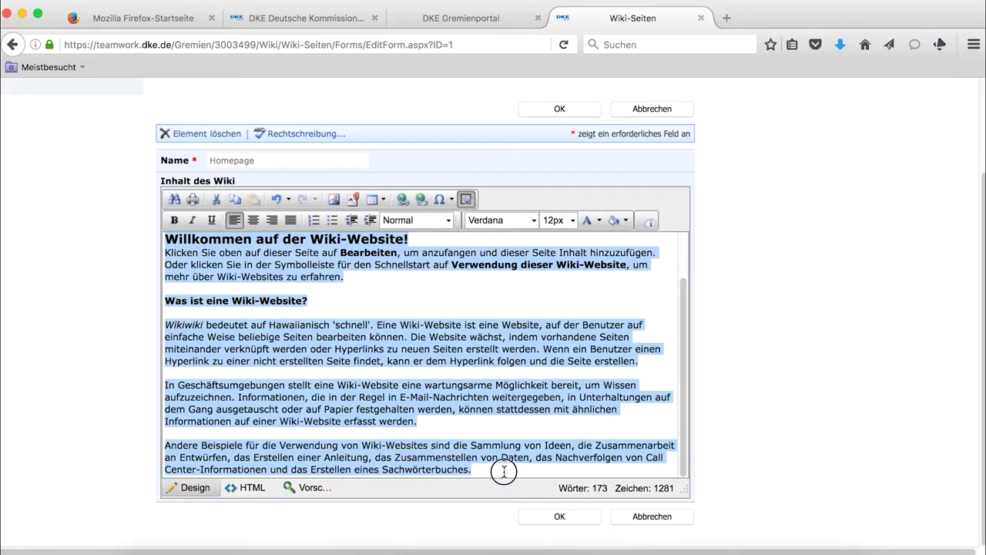
key(BackSpace)
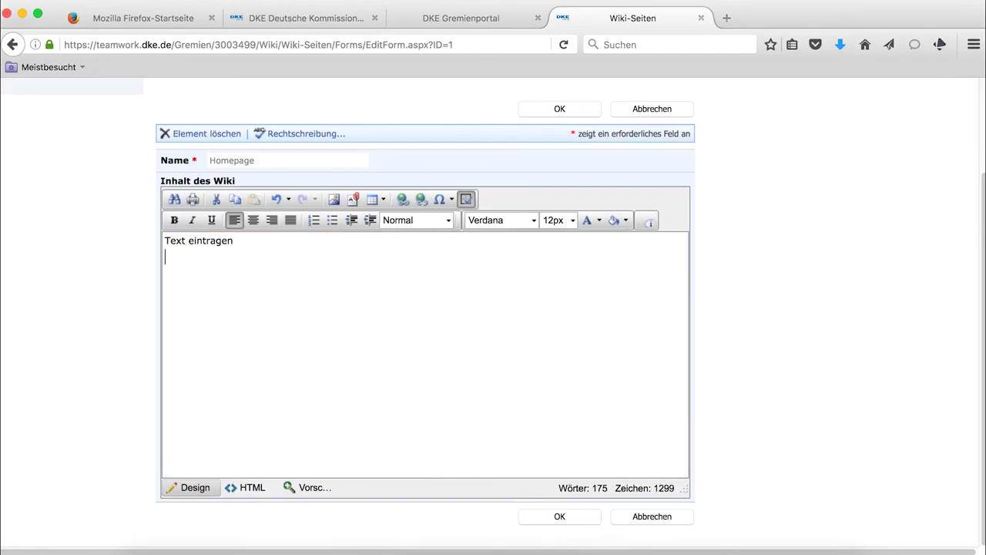
Add the wiki link [[Test18]] below "Text eintragen" and save the Homepage.
key(Return)
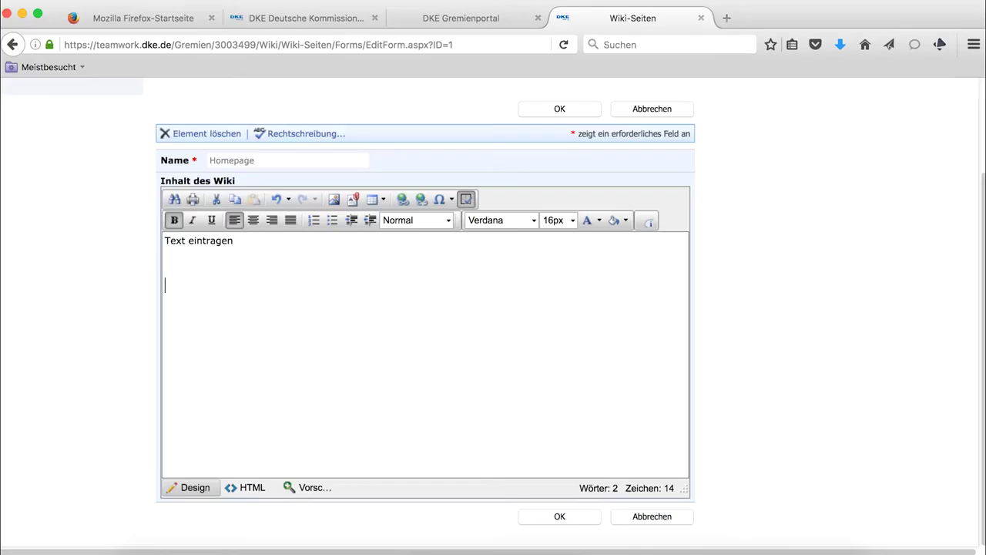
text([[Test18)
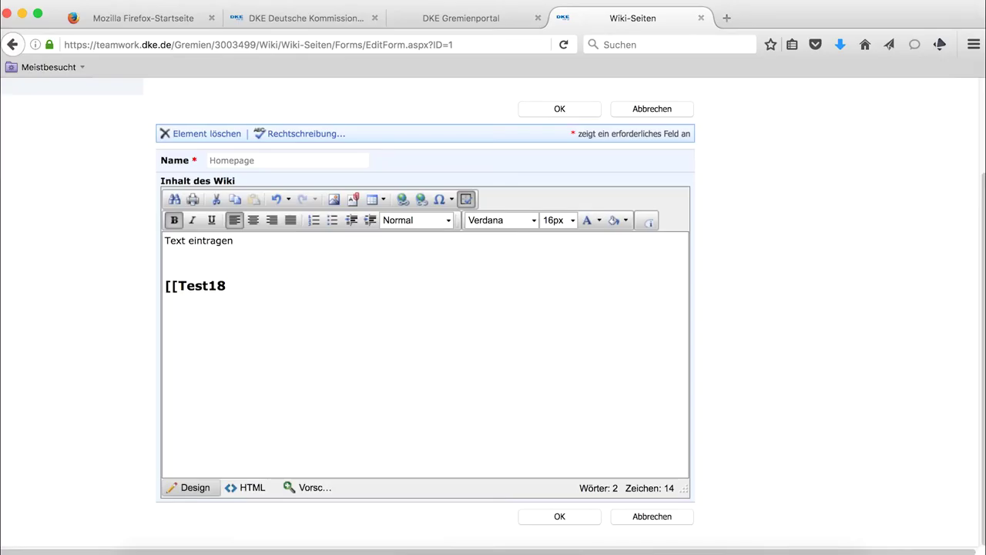
text(]])
click(593, 517)
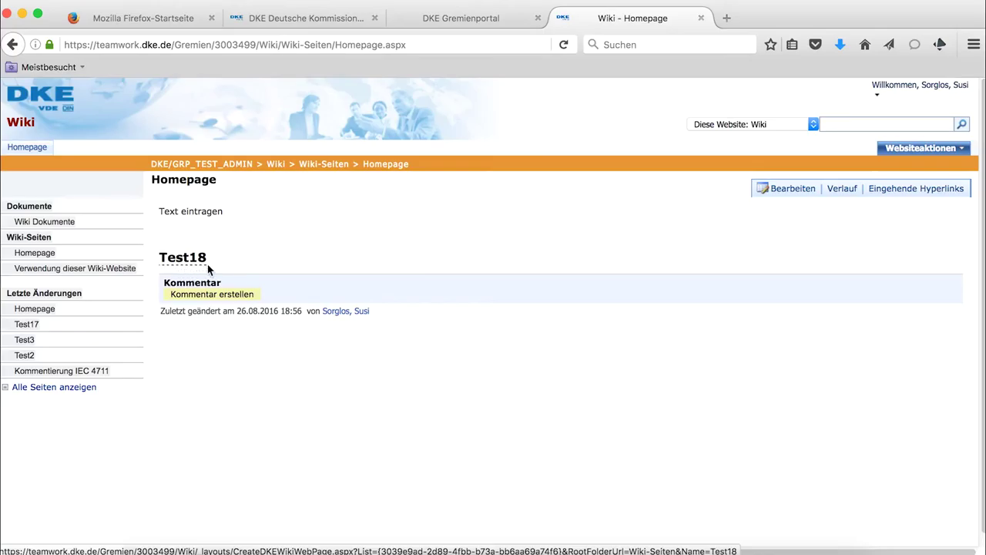
Follow the Test18 link on the wiki Homepage to create that page.
click(182, 262)
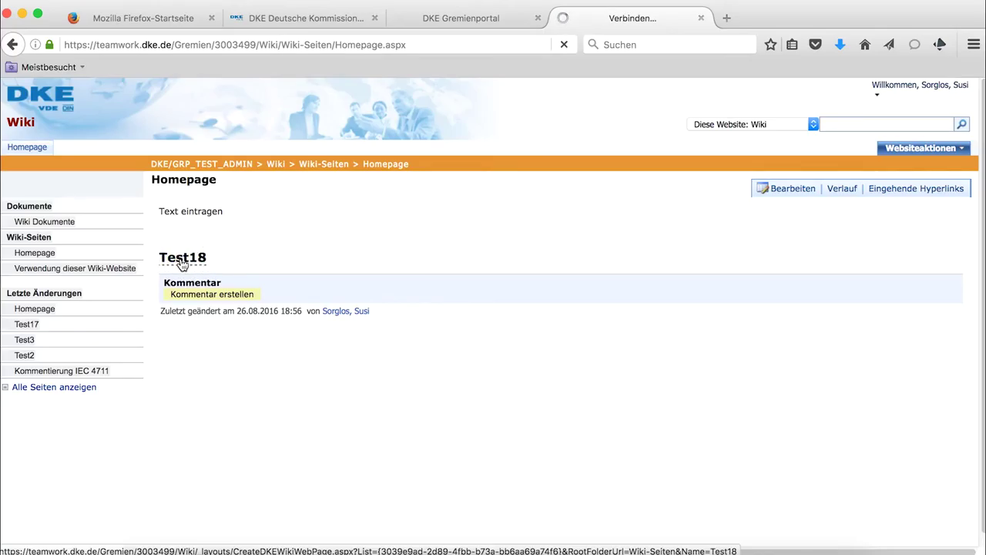